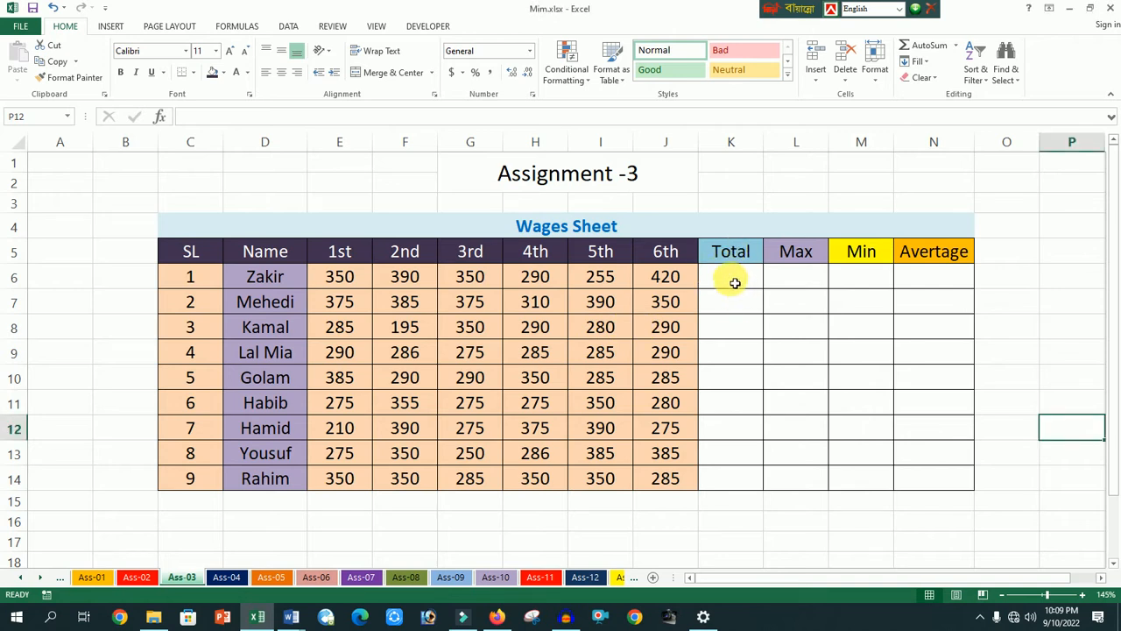
- Widen the Total column slightly and enter =E6+F6+G6+H6+I6+J6 in K6 to add up the first worker's wages
left_click_drag(764, 143, 778, 144)
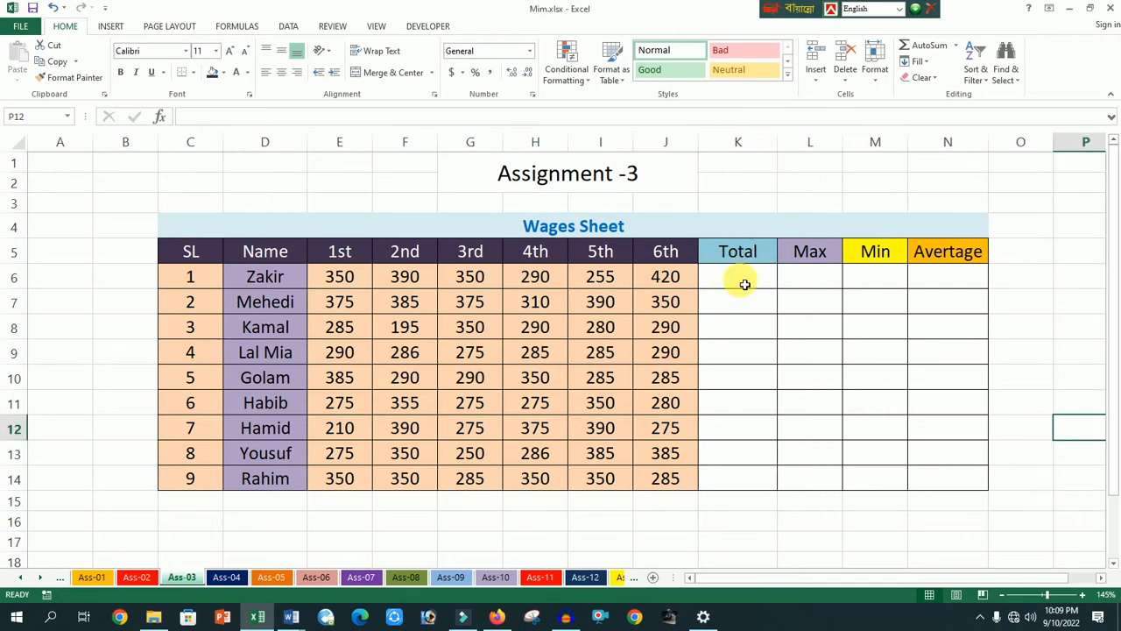
left_click(745, 284)
type("=")
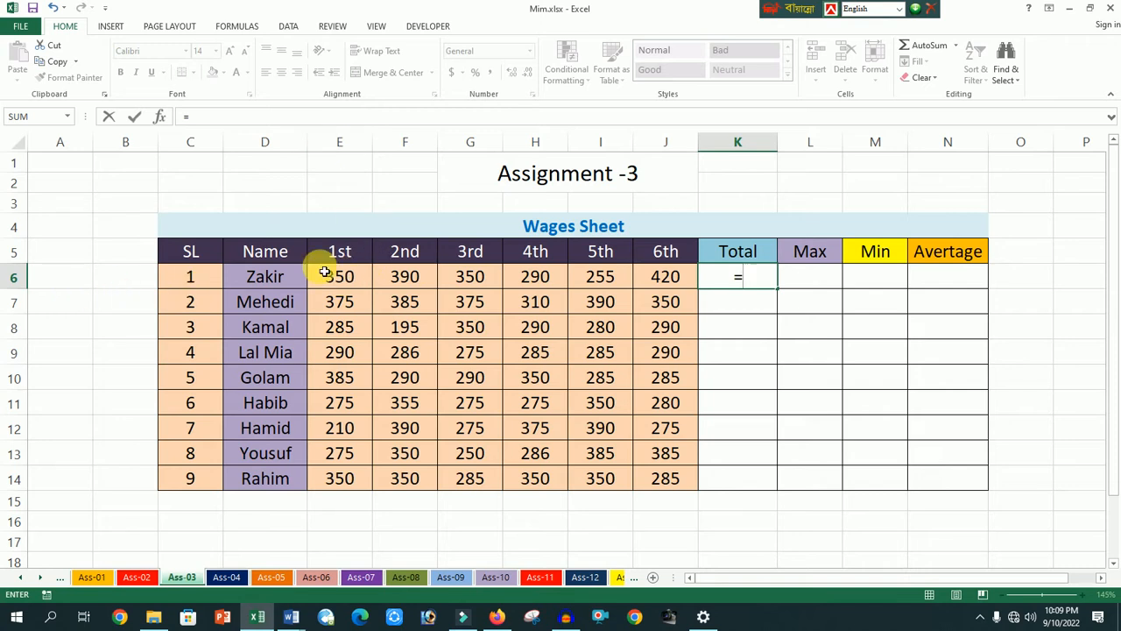
type("e")
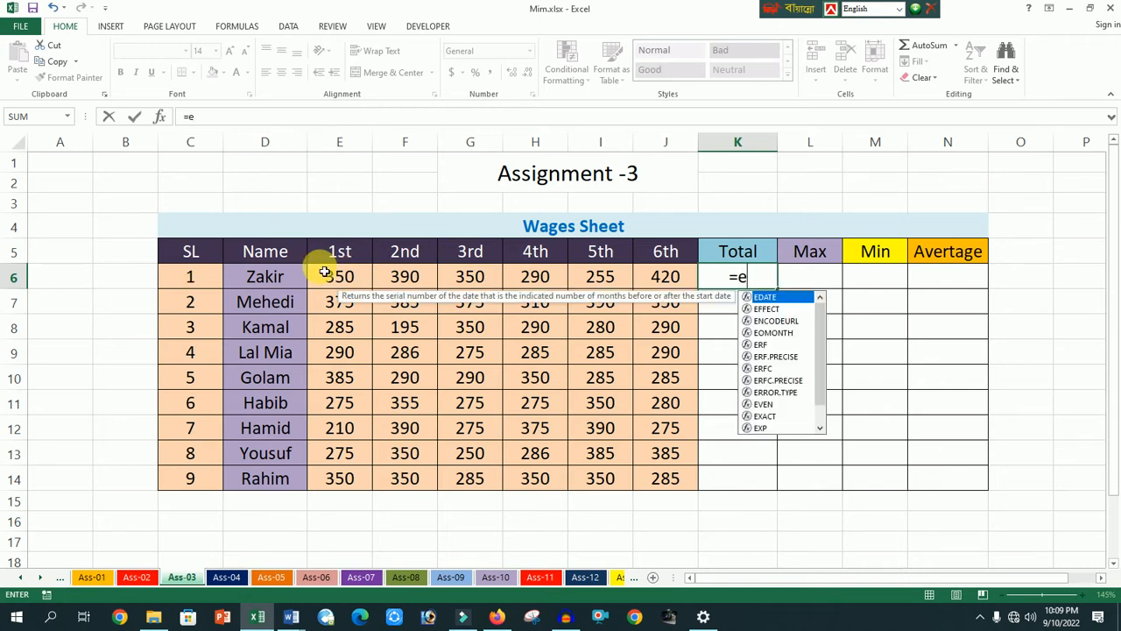
type("6+")
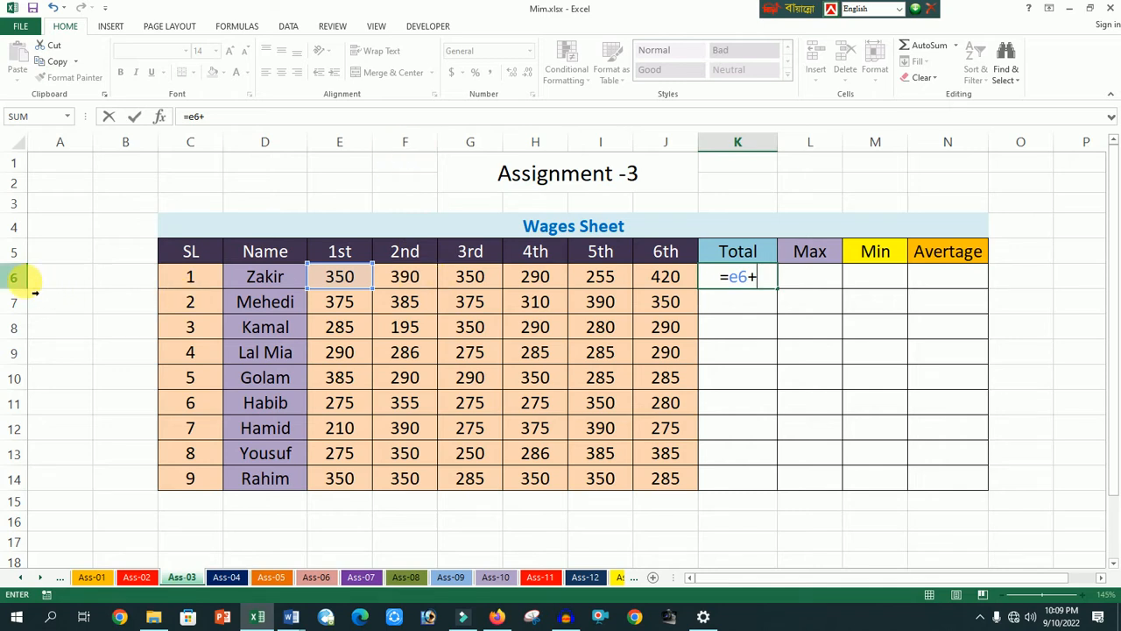
type("f6+")
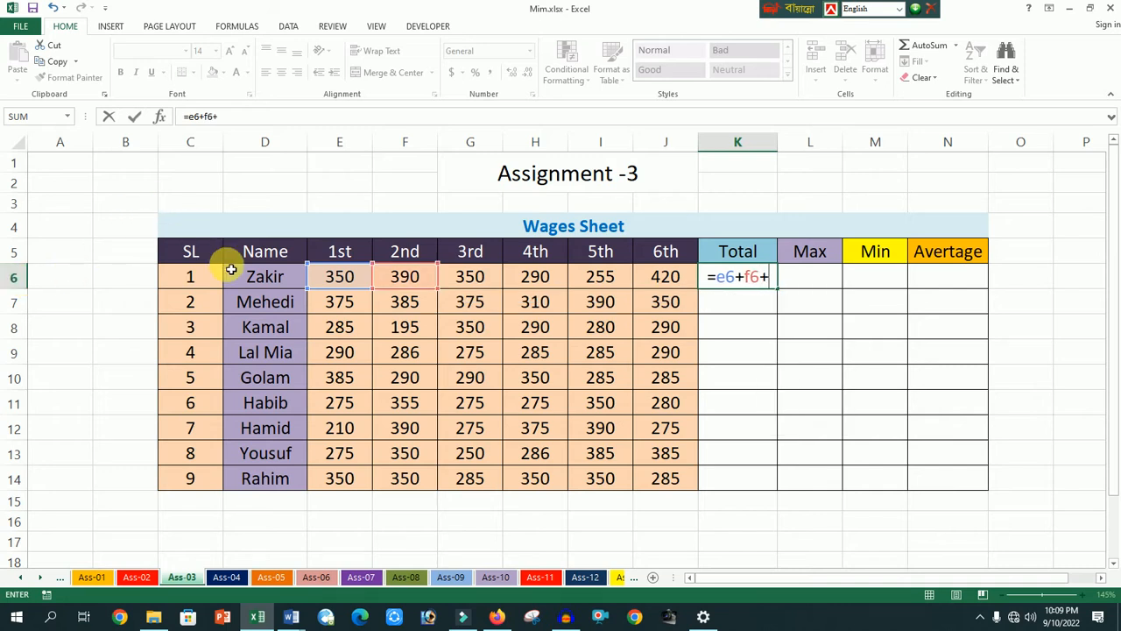
type("g6")
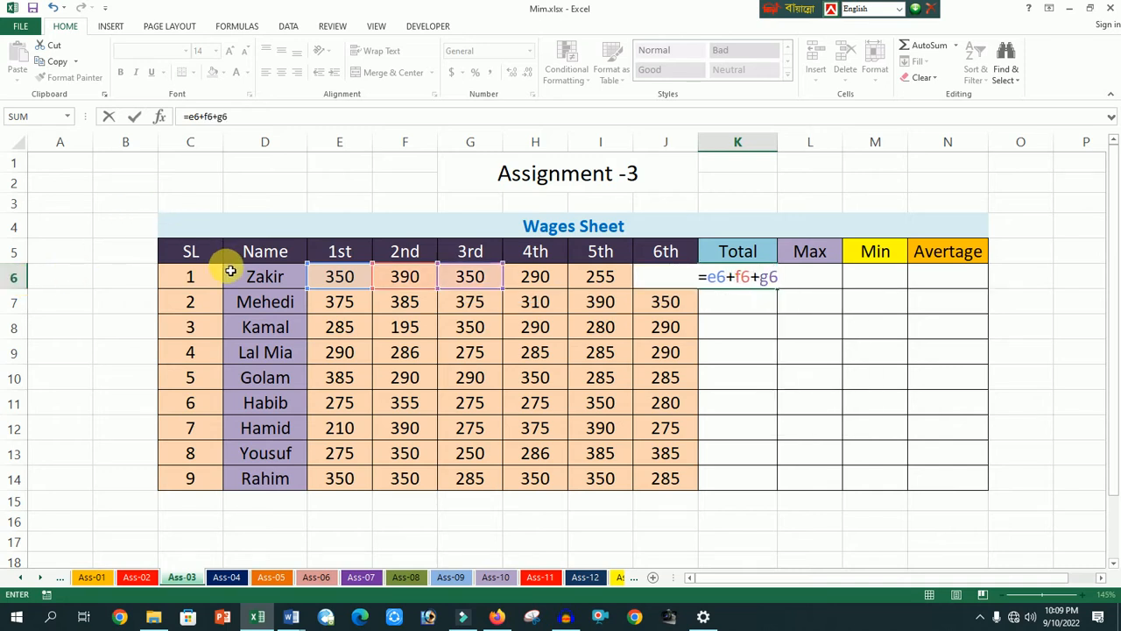
type("+")
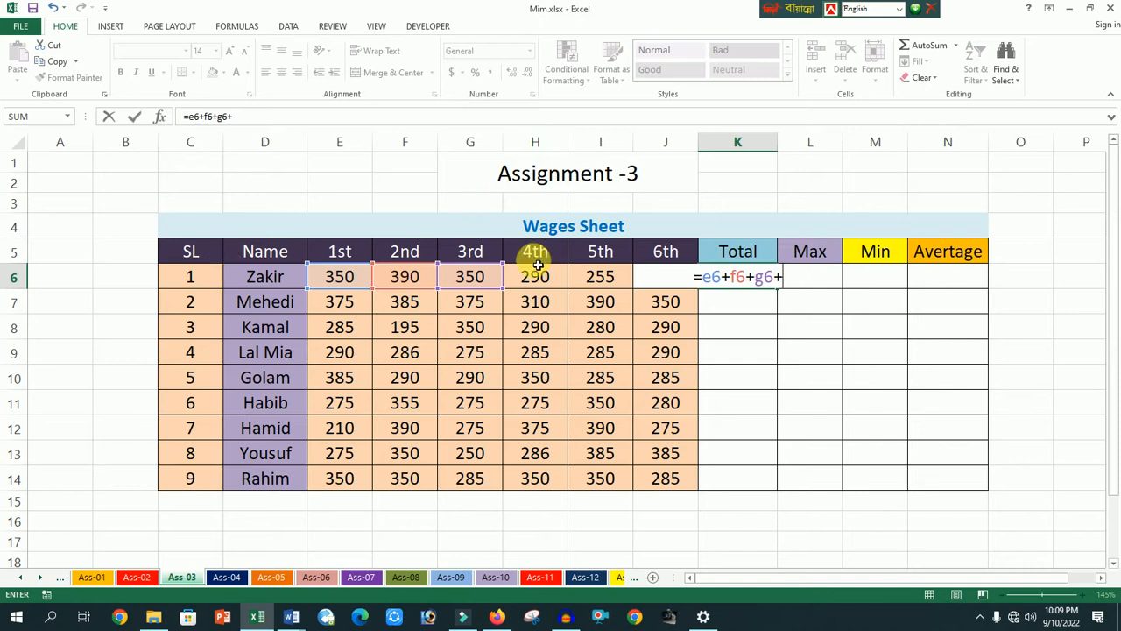
type("h6")
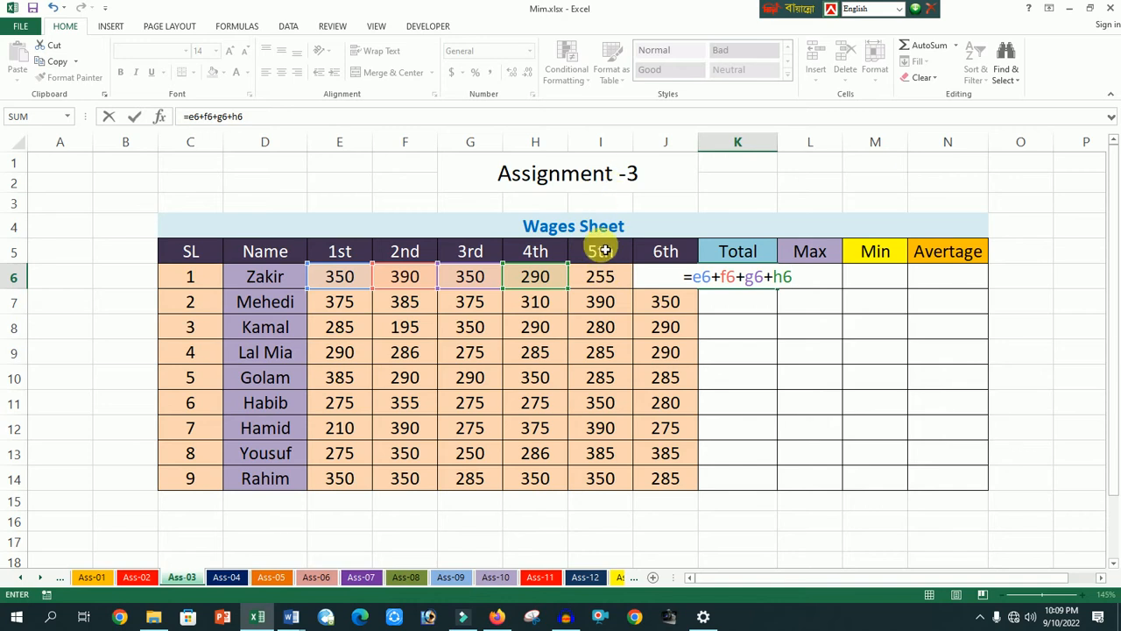
type("i6")
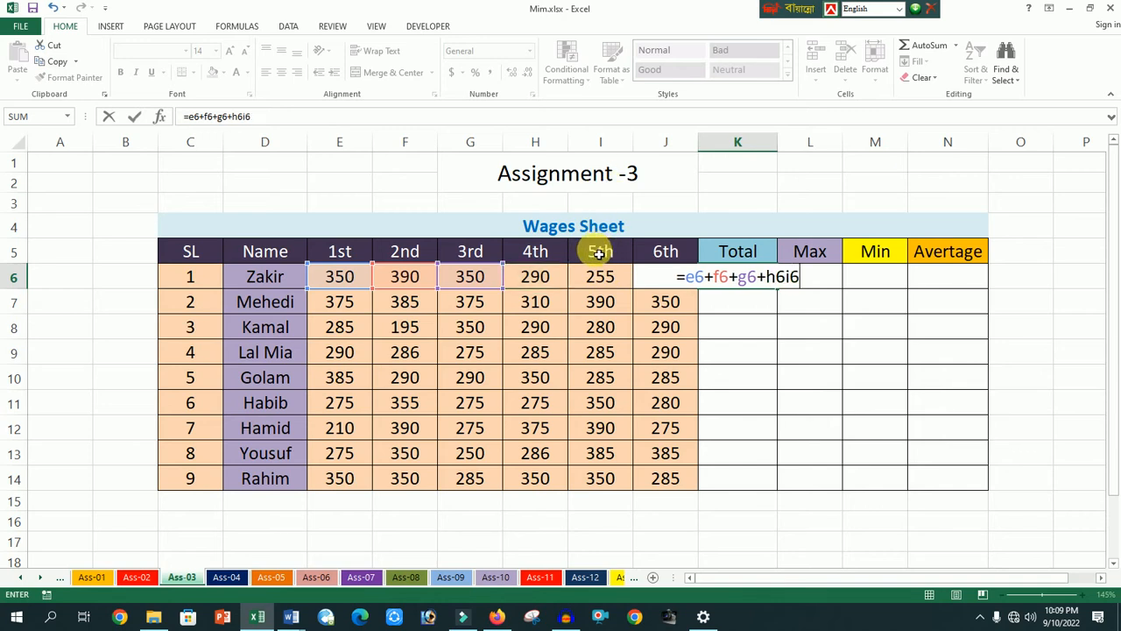
key("BackSpace")
key("BackSpace")
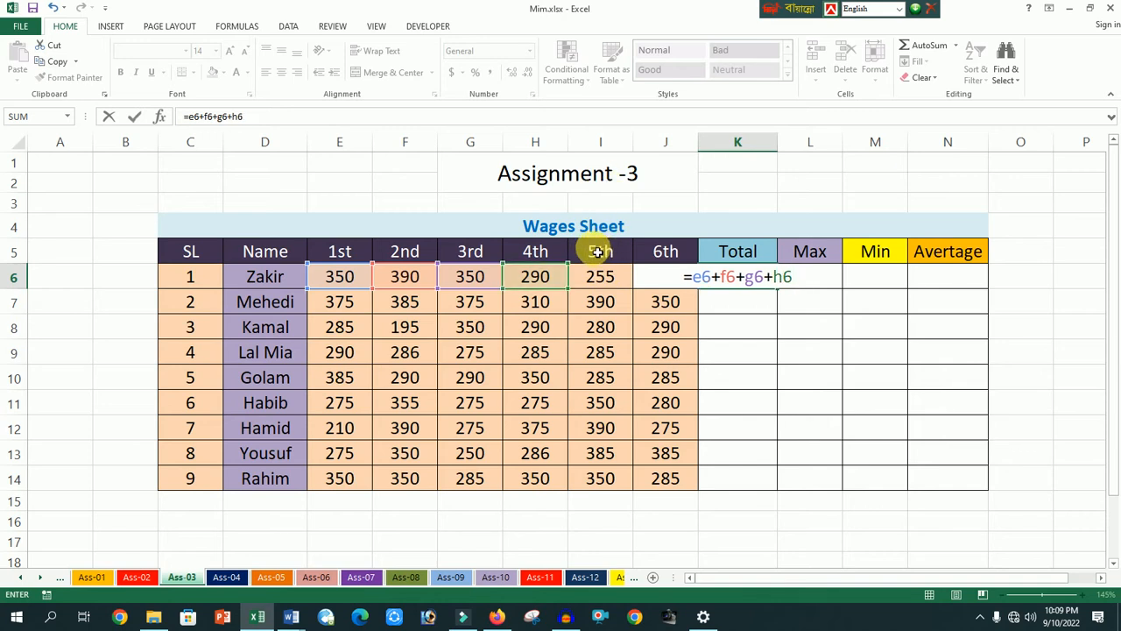
type("+i6")
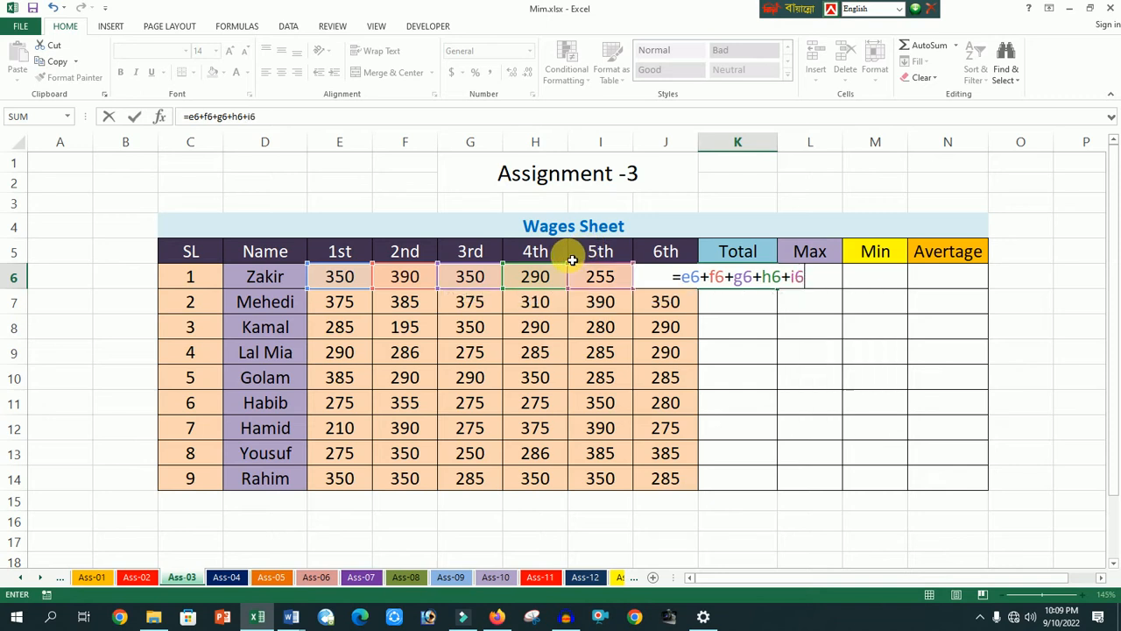
type("+")
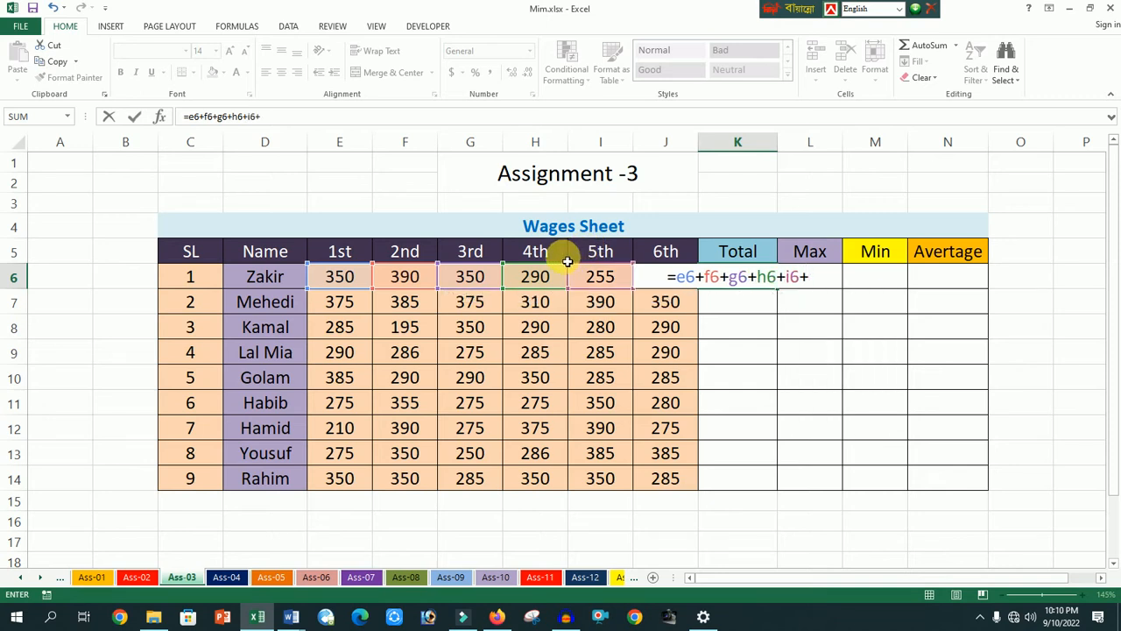
type("j6")
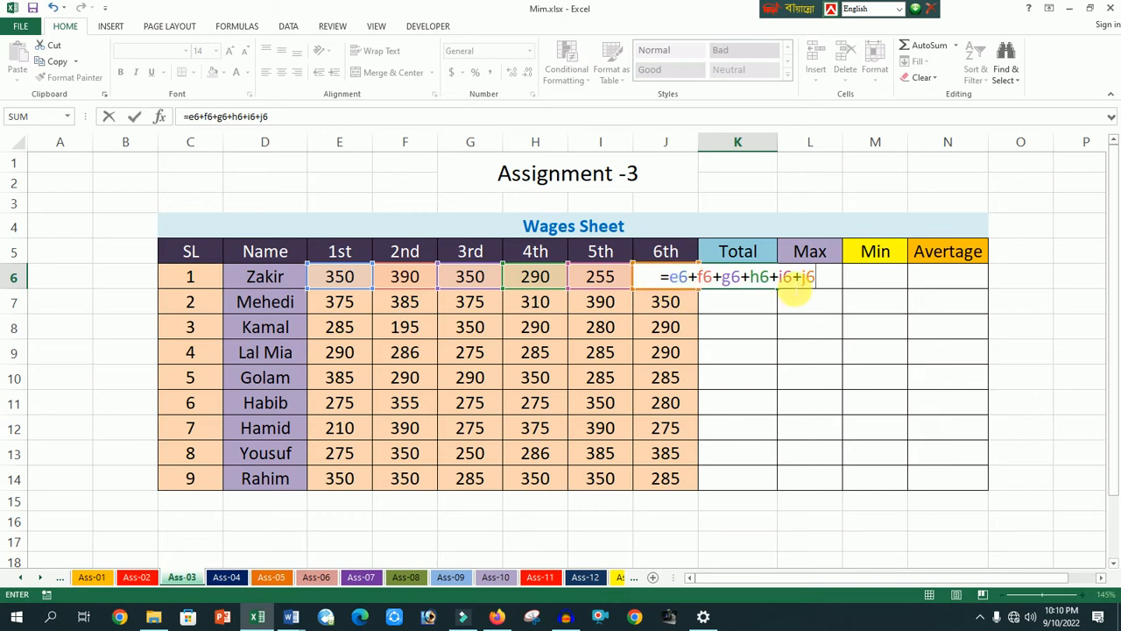
key("Return")
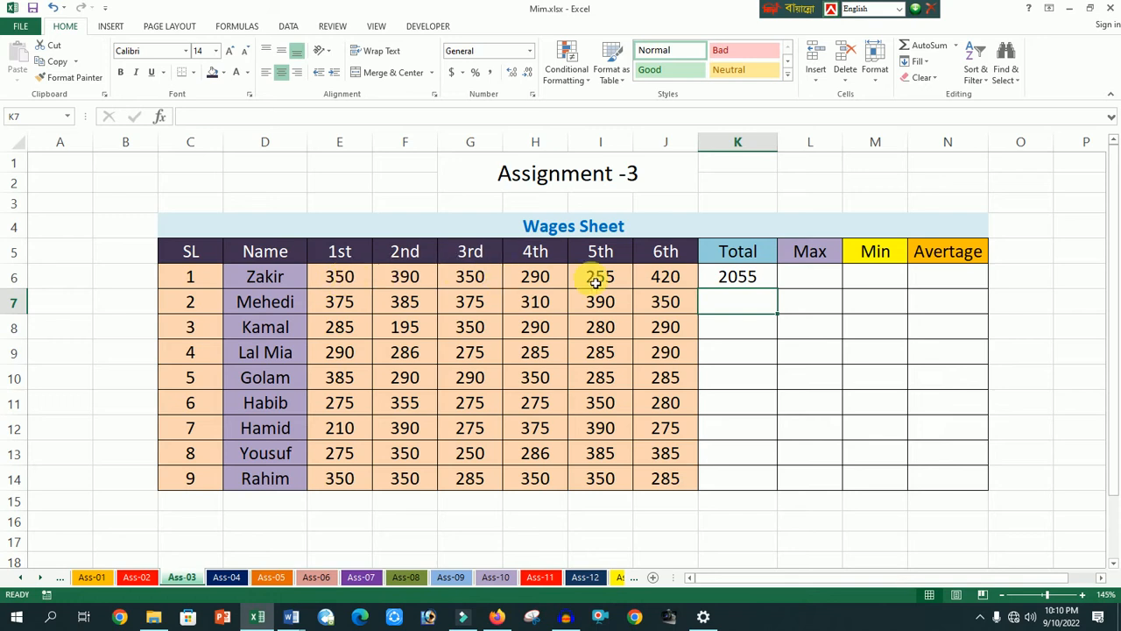
- Fill the Total formula from K6 down to K14 for all the remaining workers
left_click(751, 279)
left_click_drag(783, 293, 783, 496)
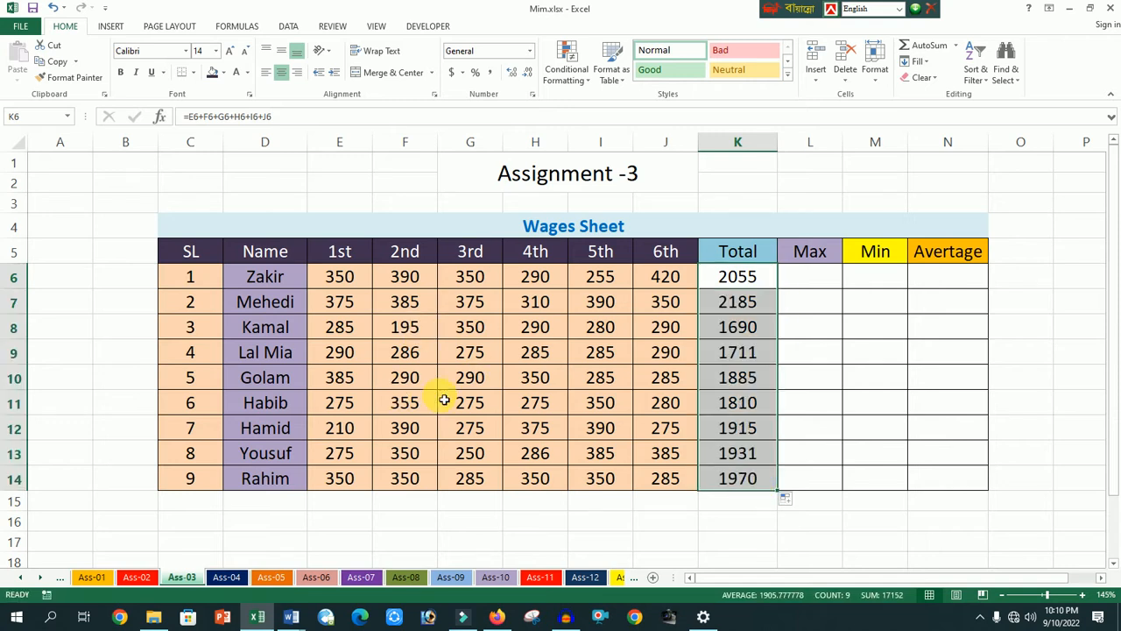
left_click(862, 409)
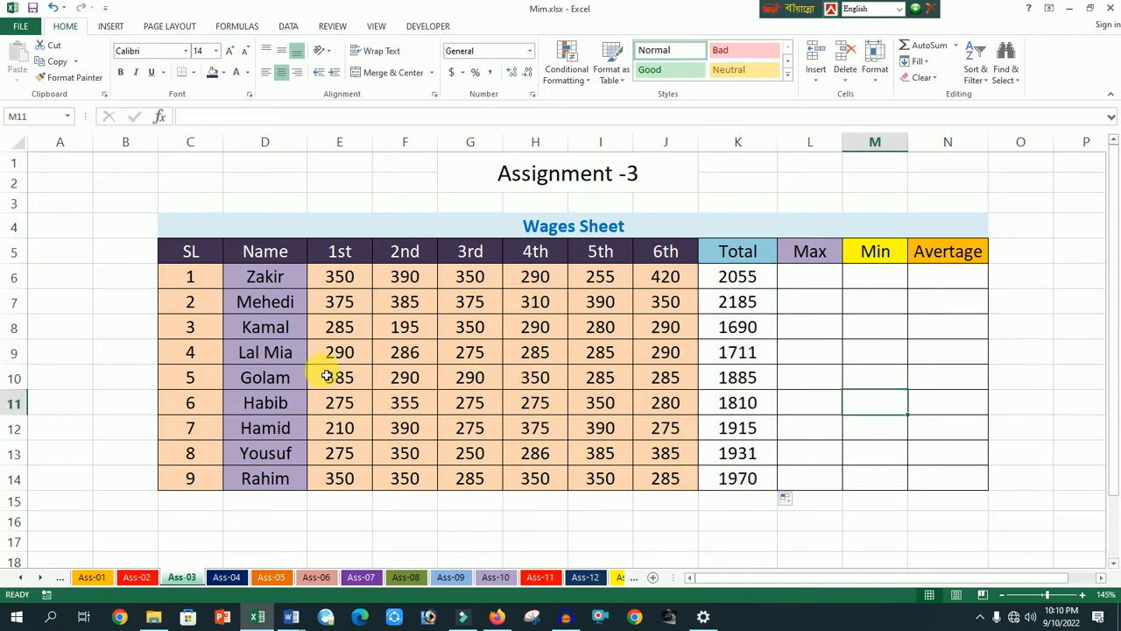
- Set the second worker's 2nd wage in F7 to 305 to test the Total formula
left_click(410, 309)
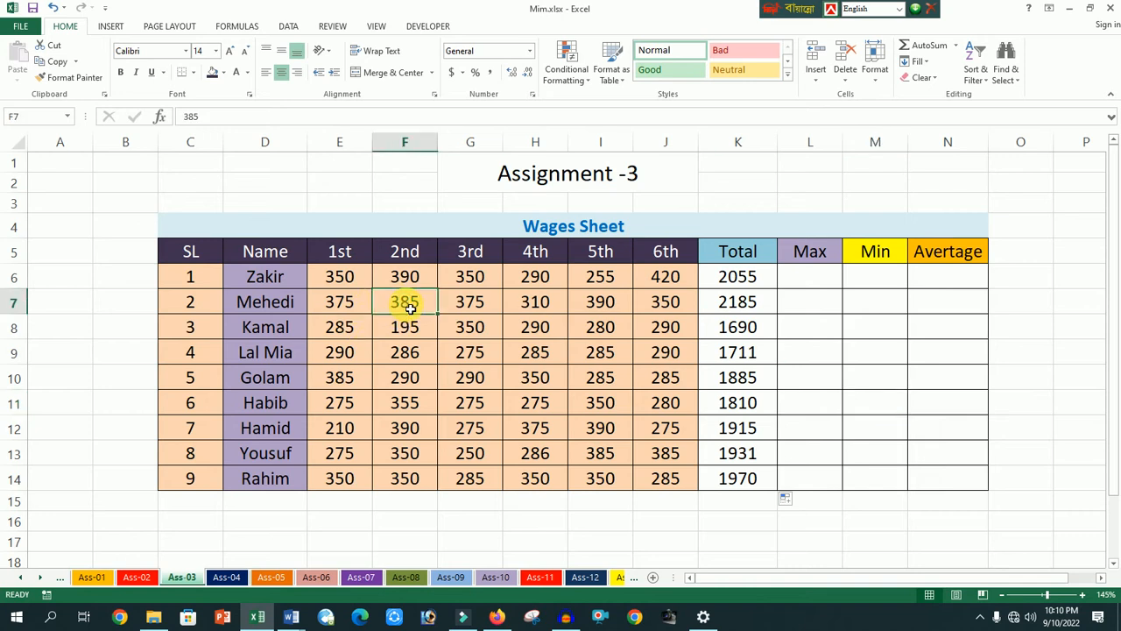
type("3")
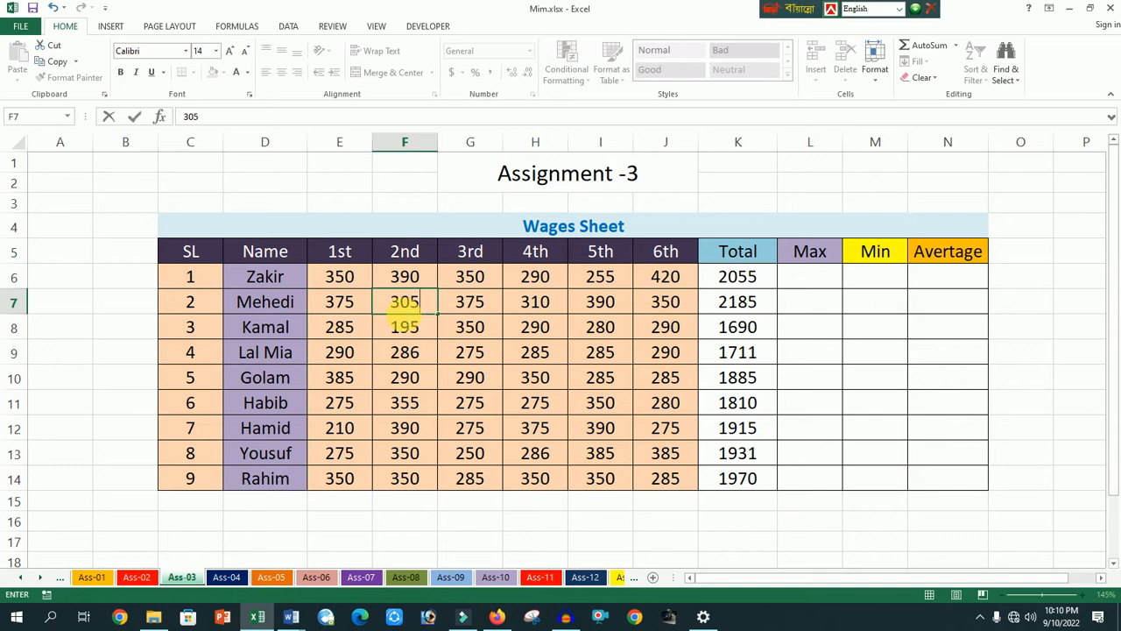
type("05")
left_click(885, 426)
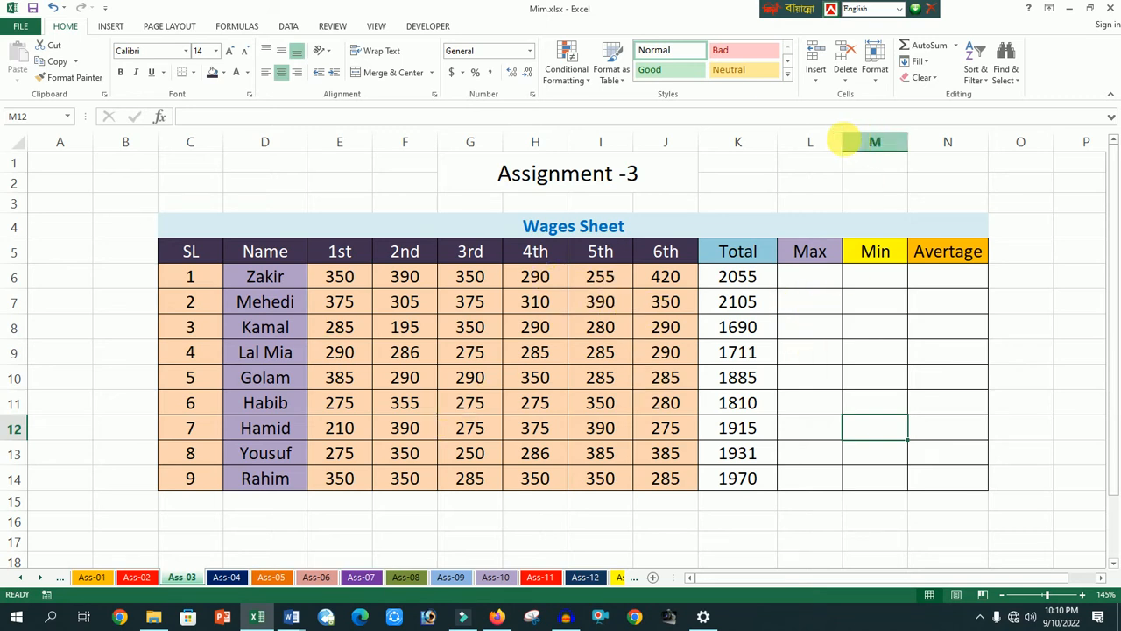
- Widen the Max column and enter =MAX(E6:J6) in L6 for the first worker's highest wage
left_click_drag(843, 144, 871, 157)
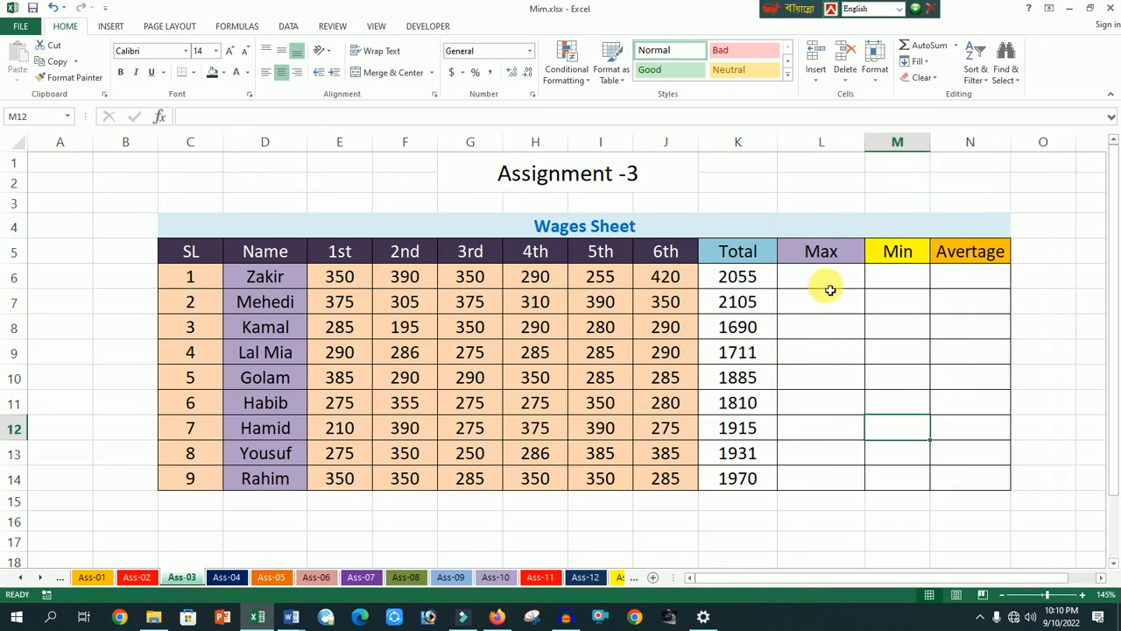
left_click(823, 284)
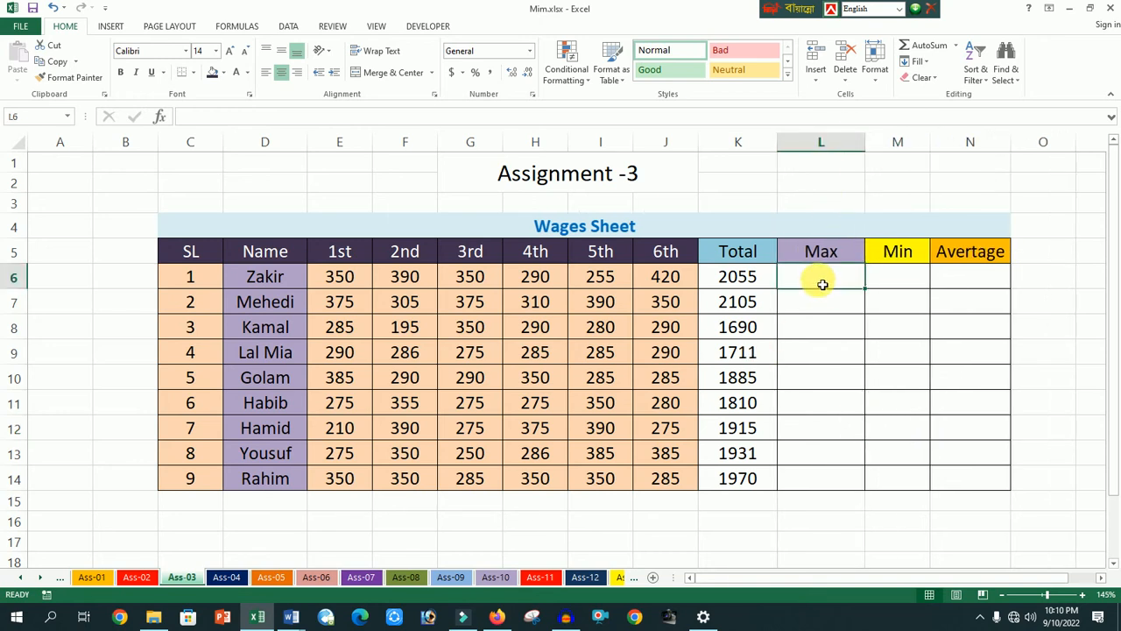
type("=")
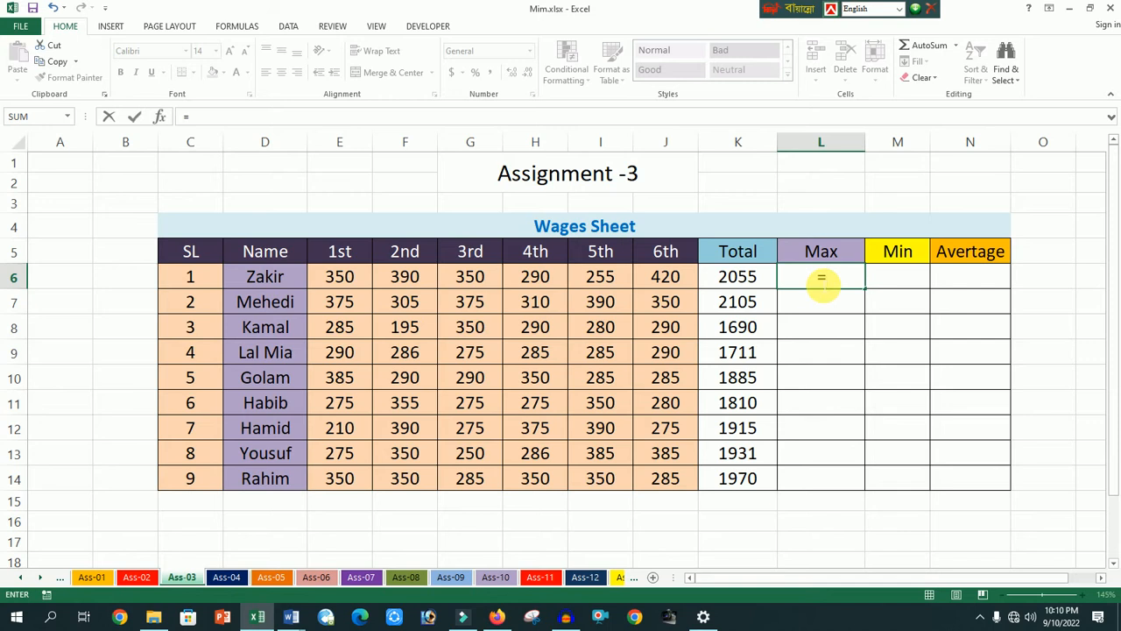
type("max")
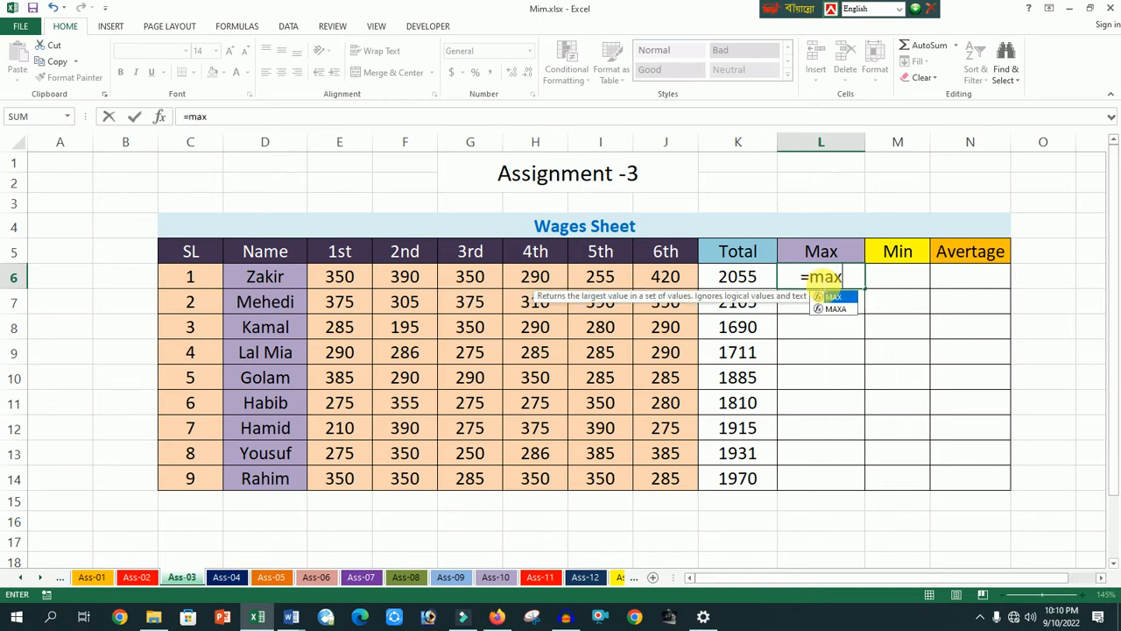
type("(")
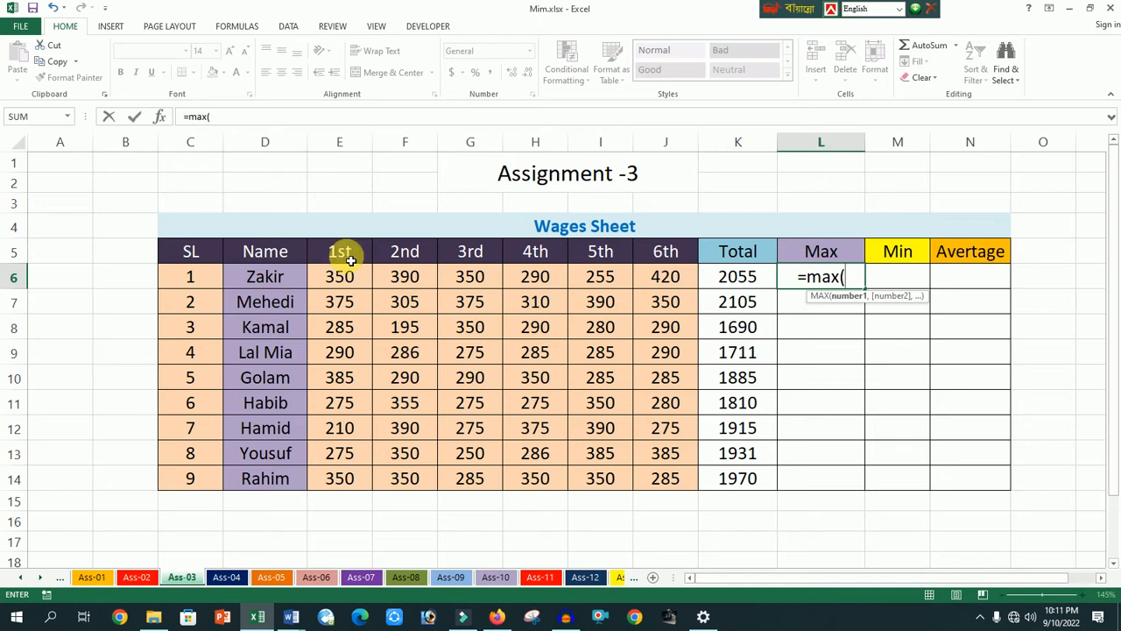
type("e")
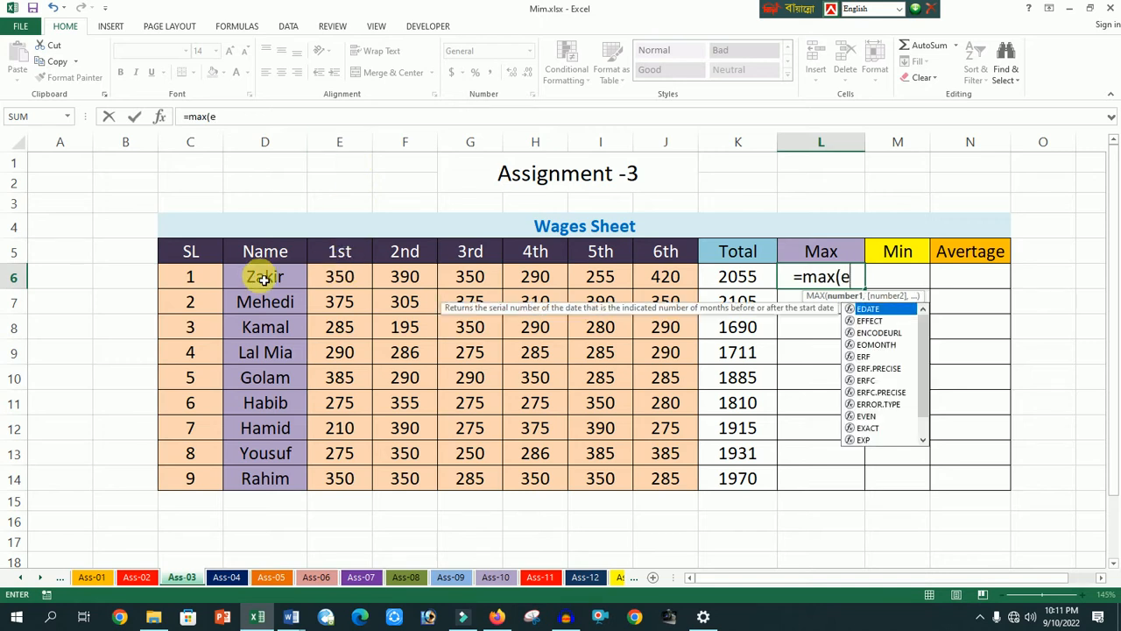
type("6")
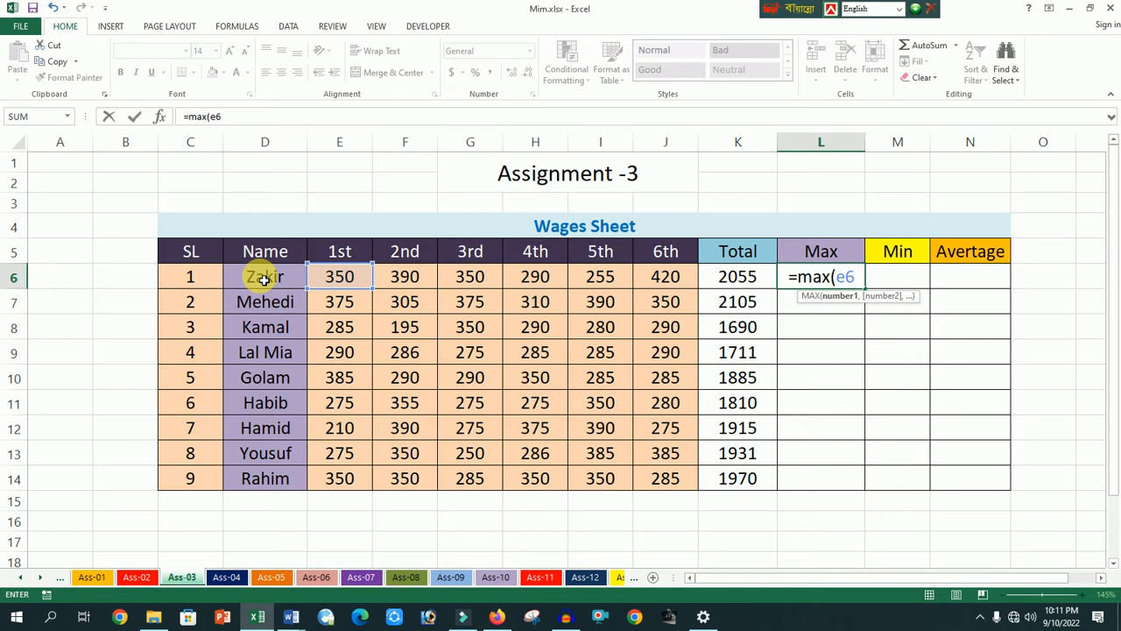
type(":")
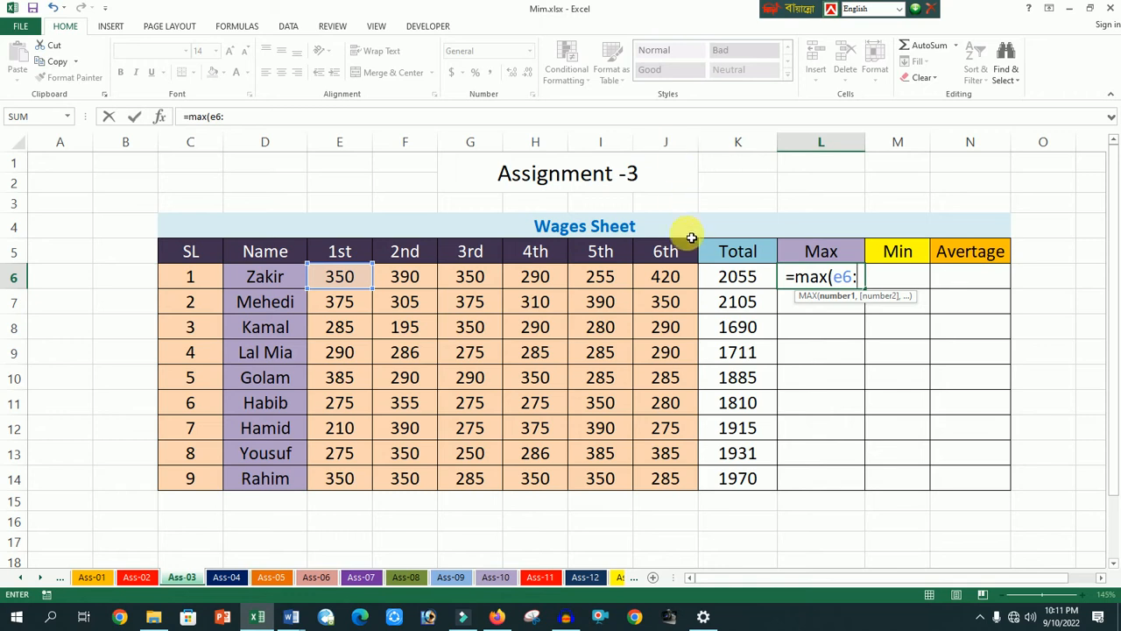
type("j6")
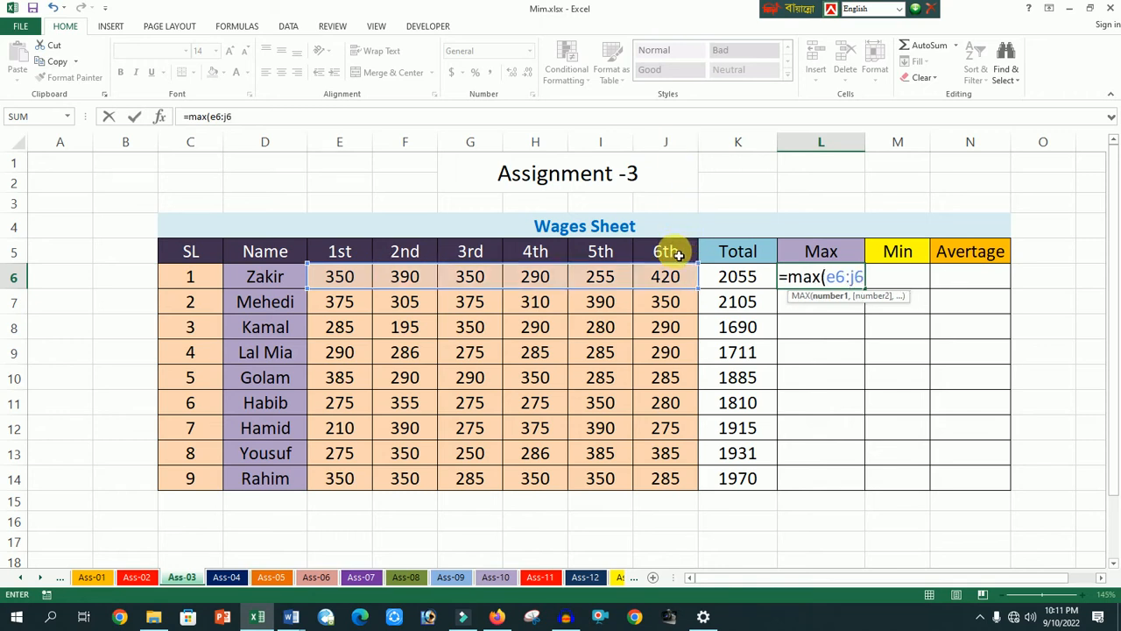
type(")")
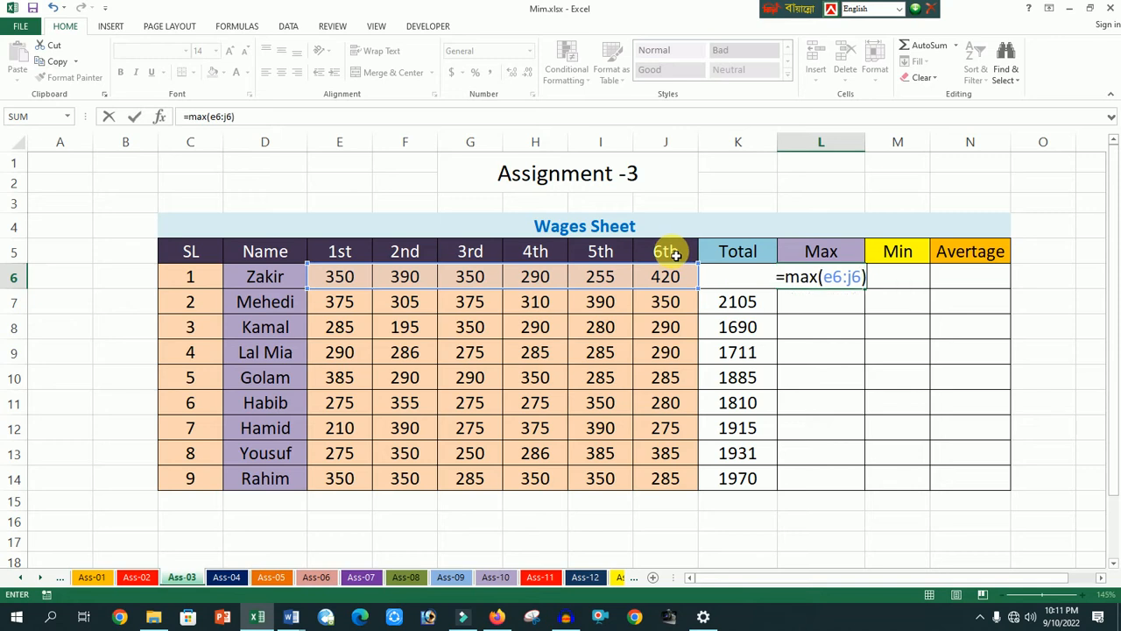
key("Return")
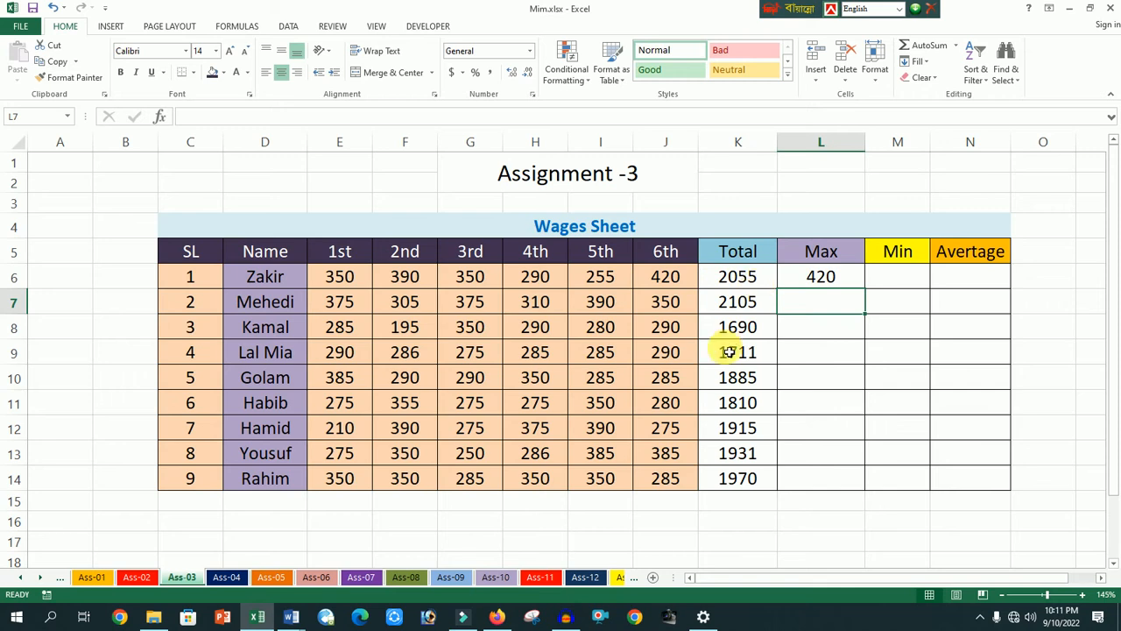
- Fill the MAX formula from L6 down to L14 for the remaining workers
left_click(834, 277)
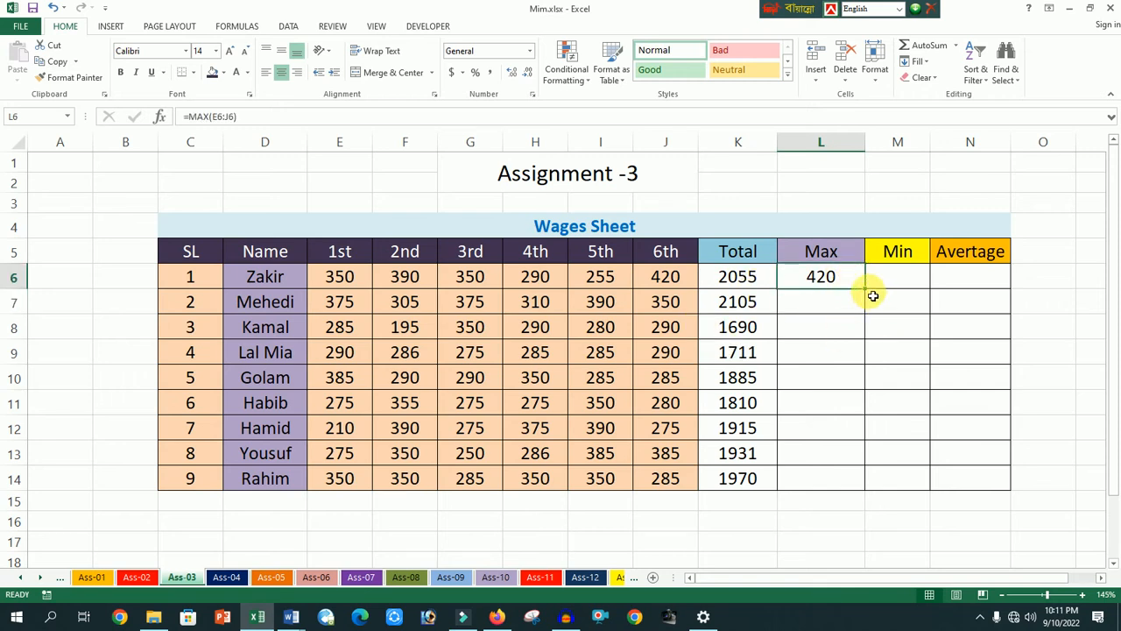
left_click_drag(869, 293, 851, 483)
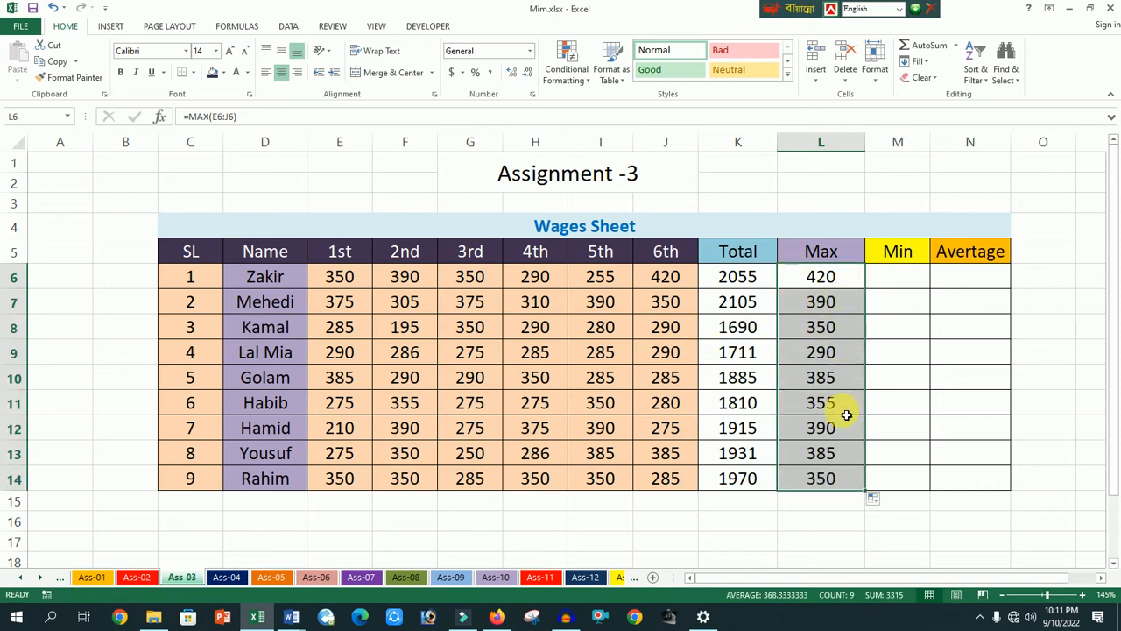
left_click(893, 389)
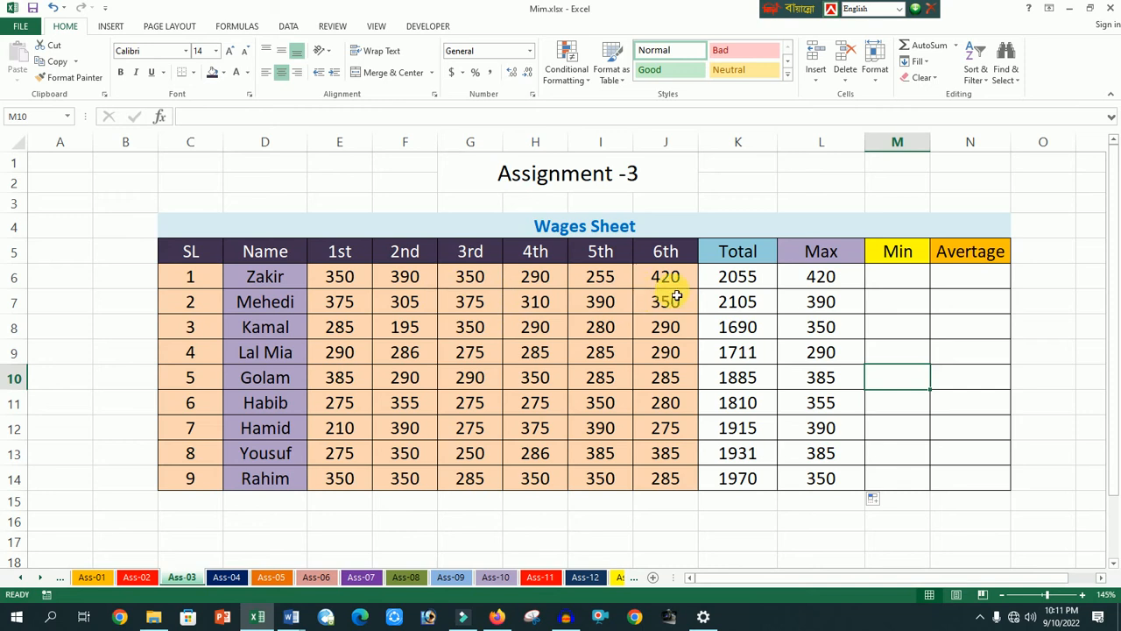
- Set the first worker's 3rd wage in G6 to 505 to test the Total and Max formulas
left_click(469, 280)
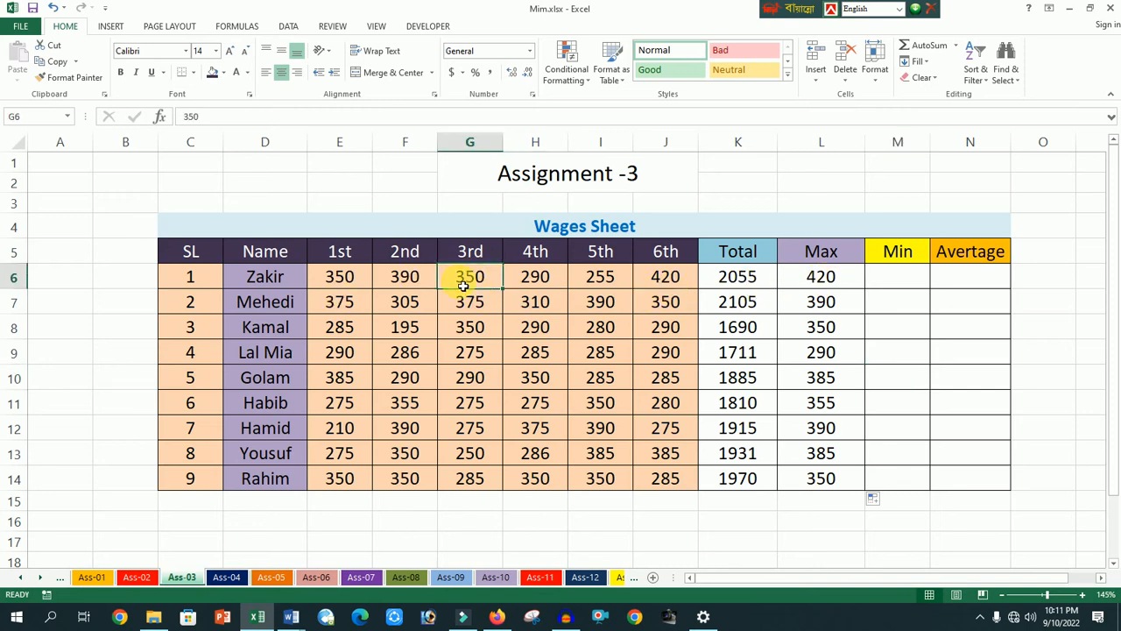
type("5")
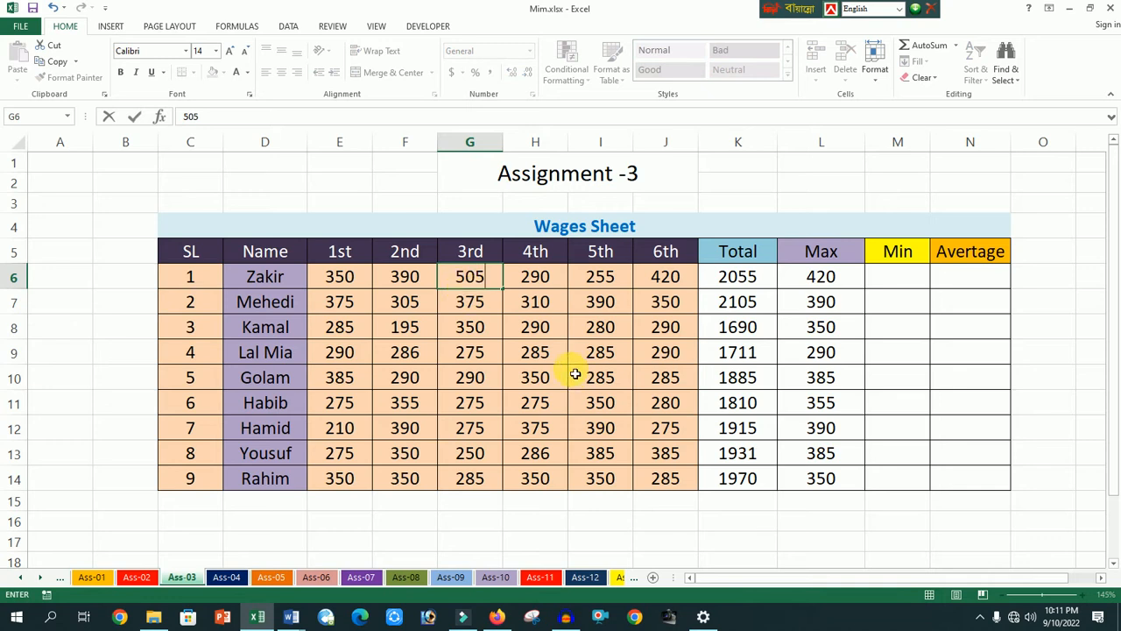
left_click(880, 331)
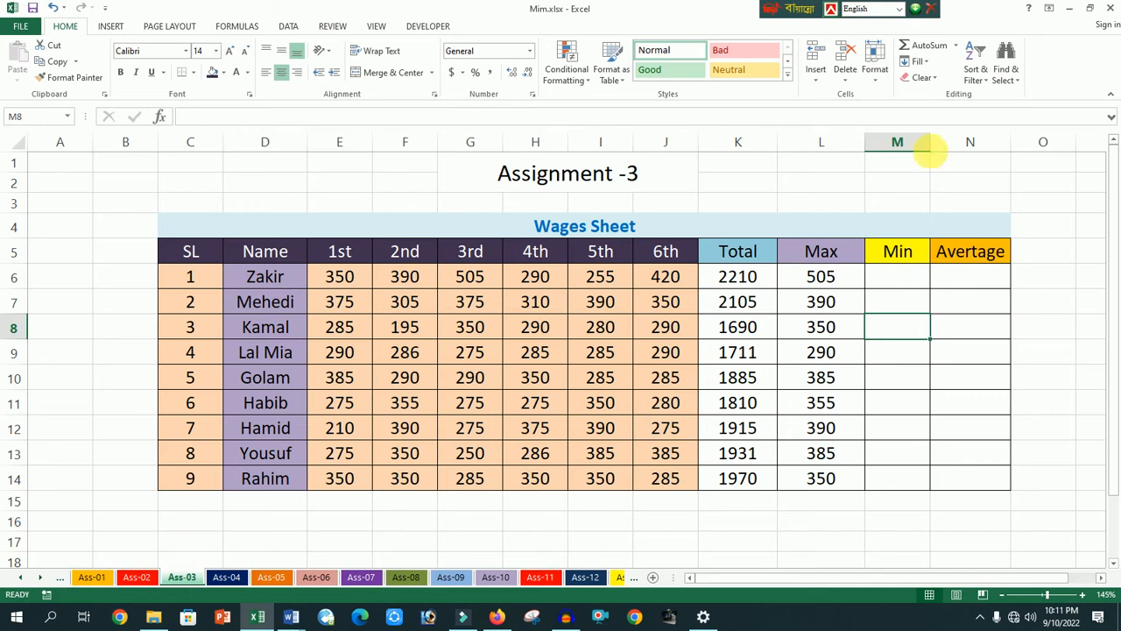
- Widen the Min column and enter =MIN(E6:J6) in M6 for the first worker's lowest wage
left_click_drag(930, 142, 958, 167)
left_click(898, 288)
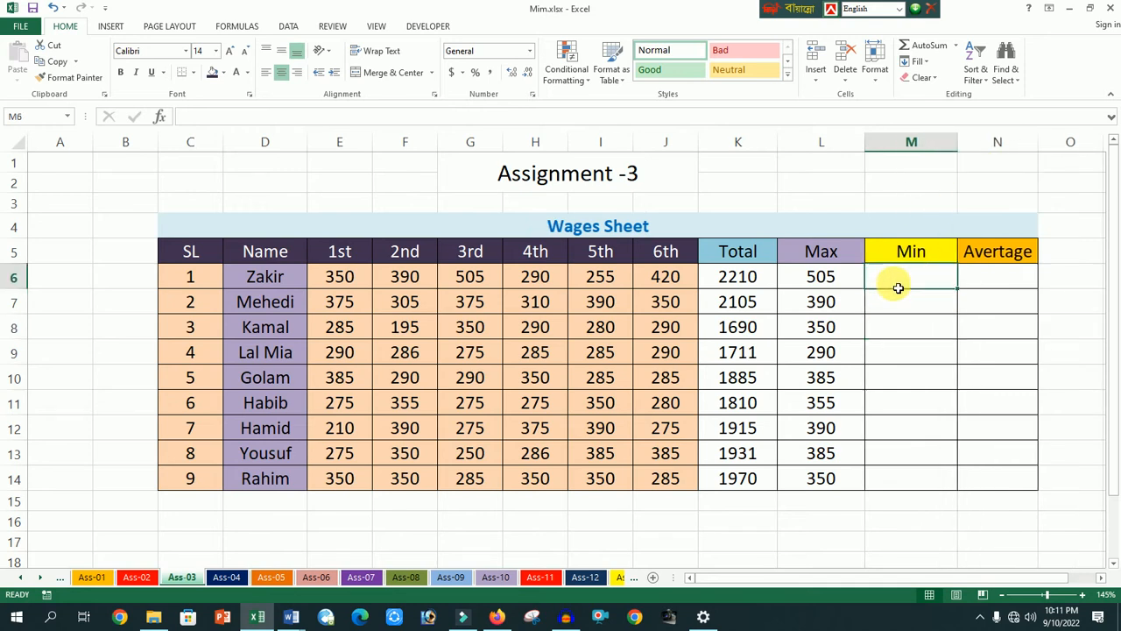
type("=")
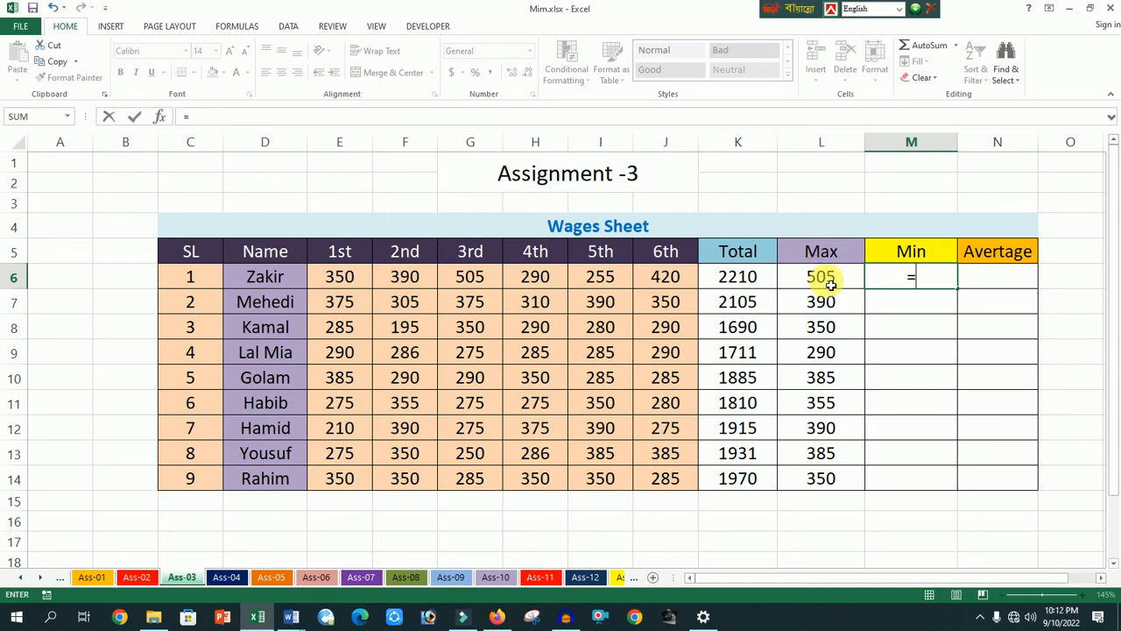
type("min")
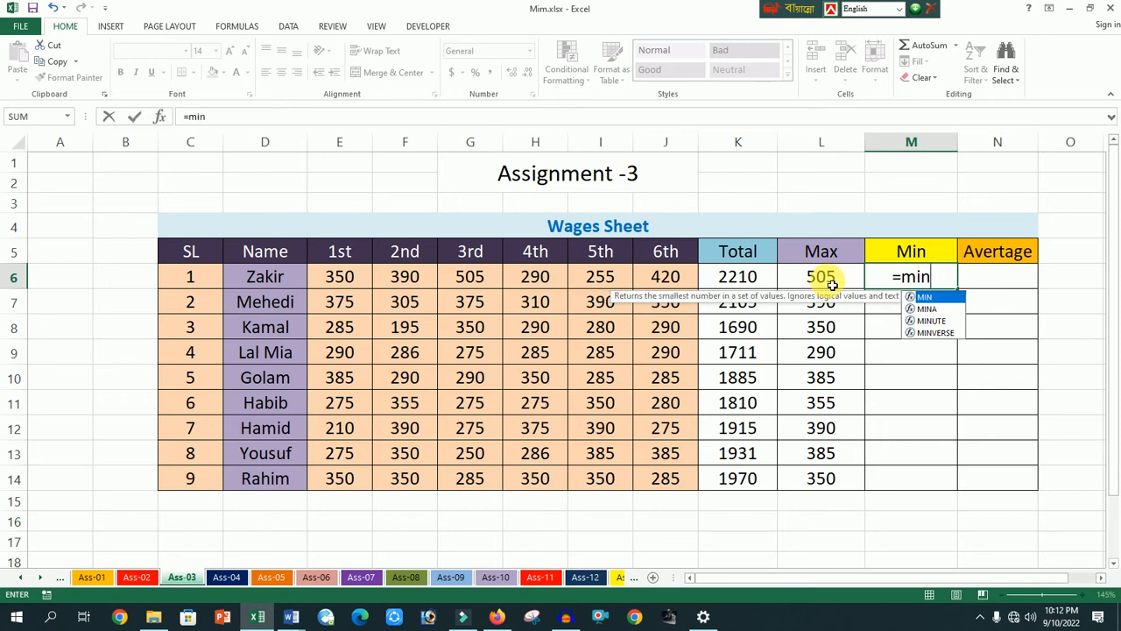
type("(")
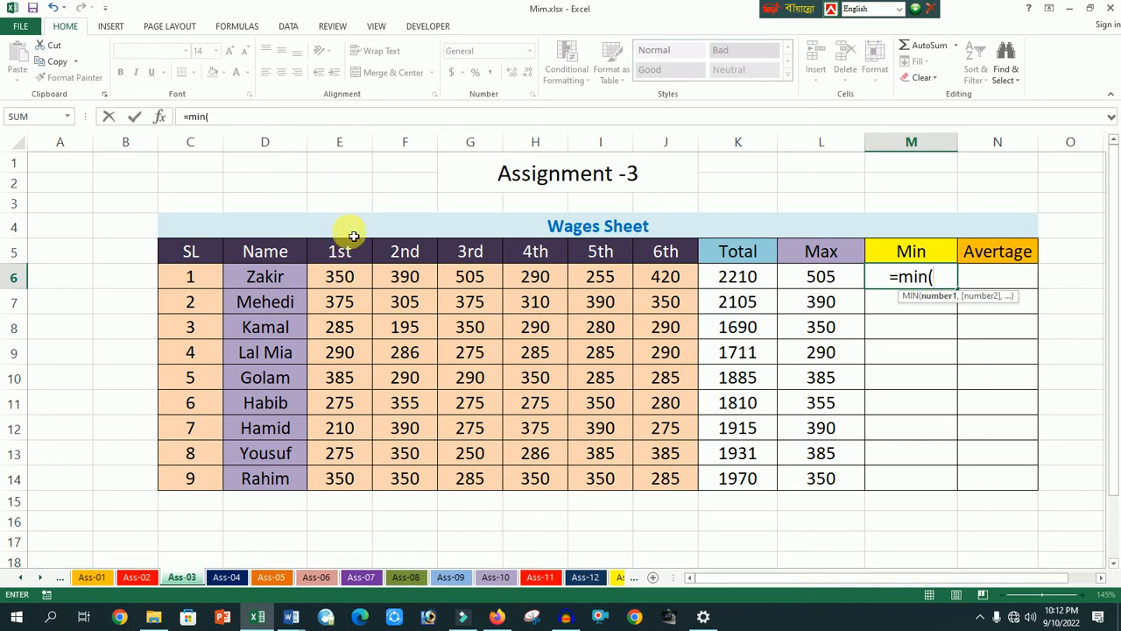
type("e6:")
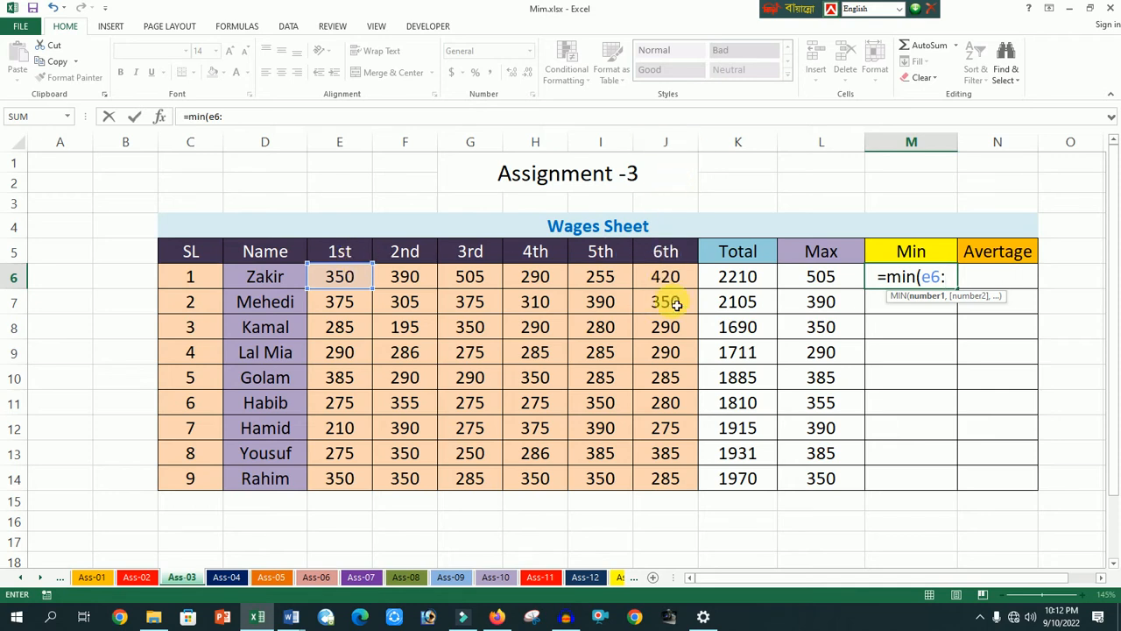
type("j6")
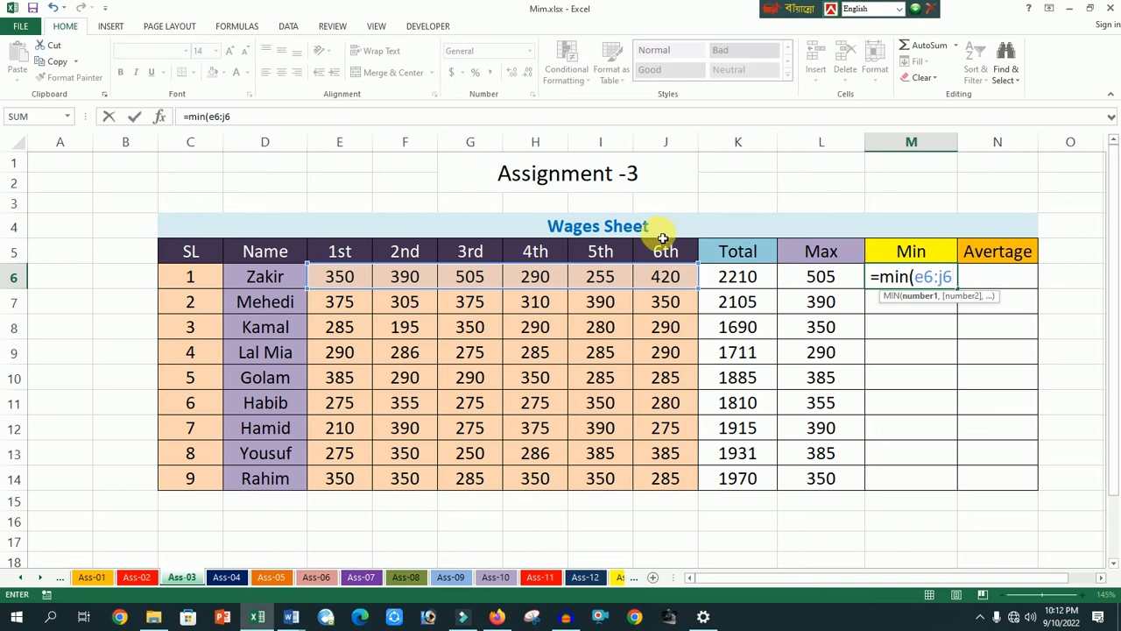
type(")")
key("Return")
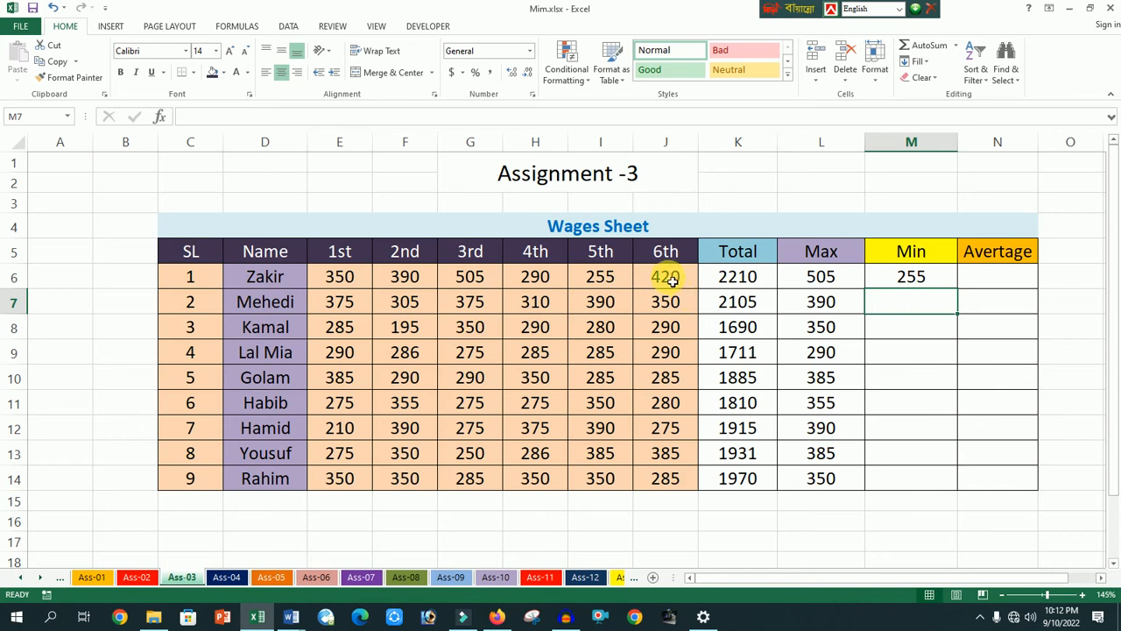
- Set the first worker's 2nd wage in F6 to 155 to test the Min formula
left_click(607, 283)
left_click(428, 282)
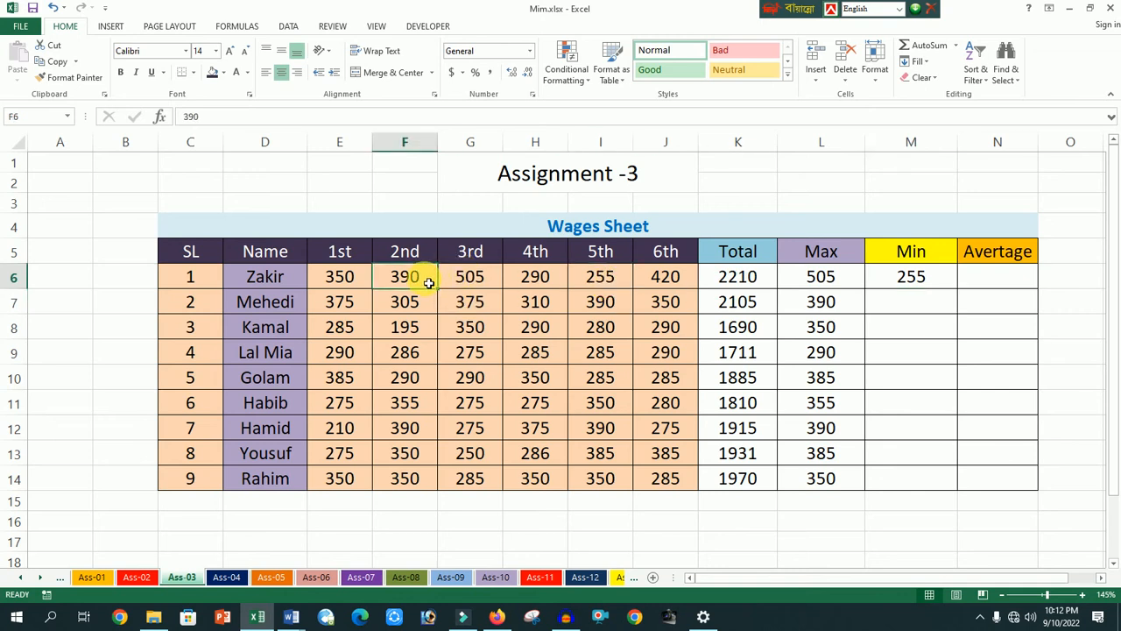
type("155")
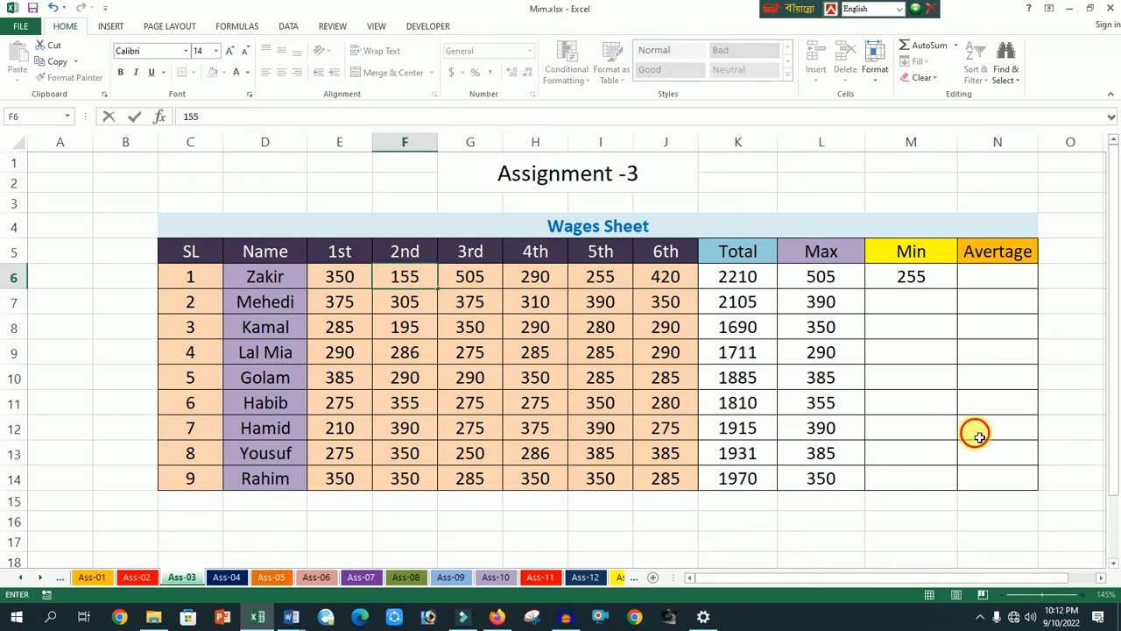
left_click(976, 429)
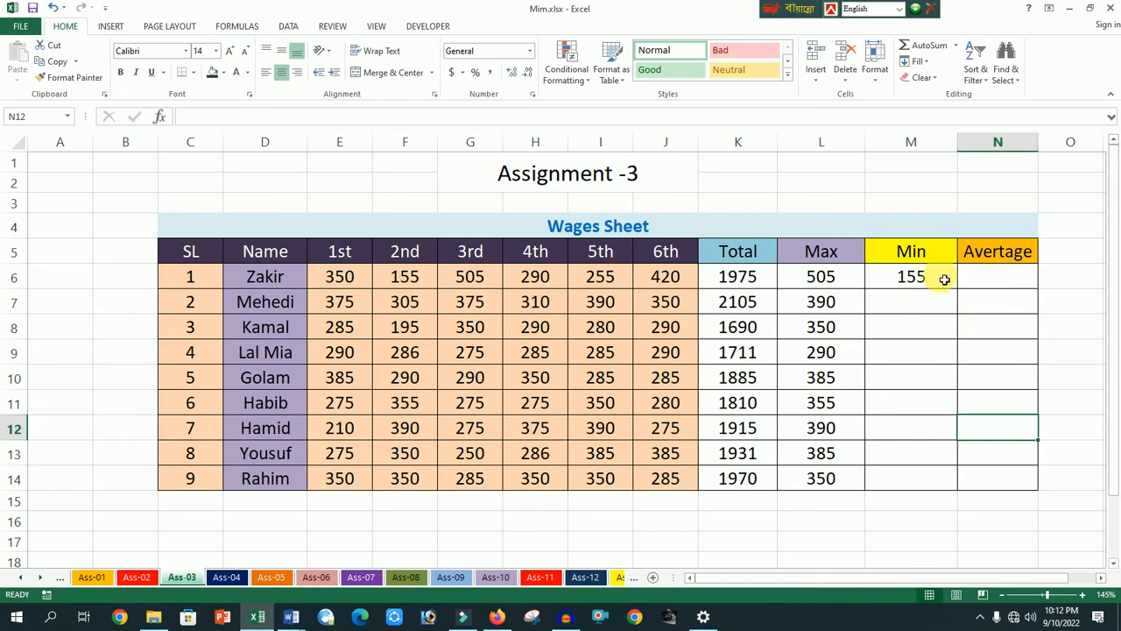
- Fill the MIN formula from M6 down to M14 for the remaining workers
left_click(944, 278)
left_click_drag(958, 291, 946, 489)
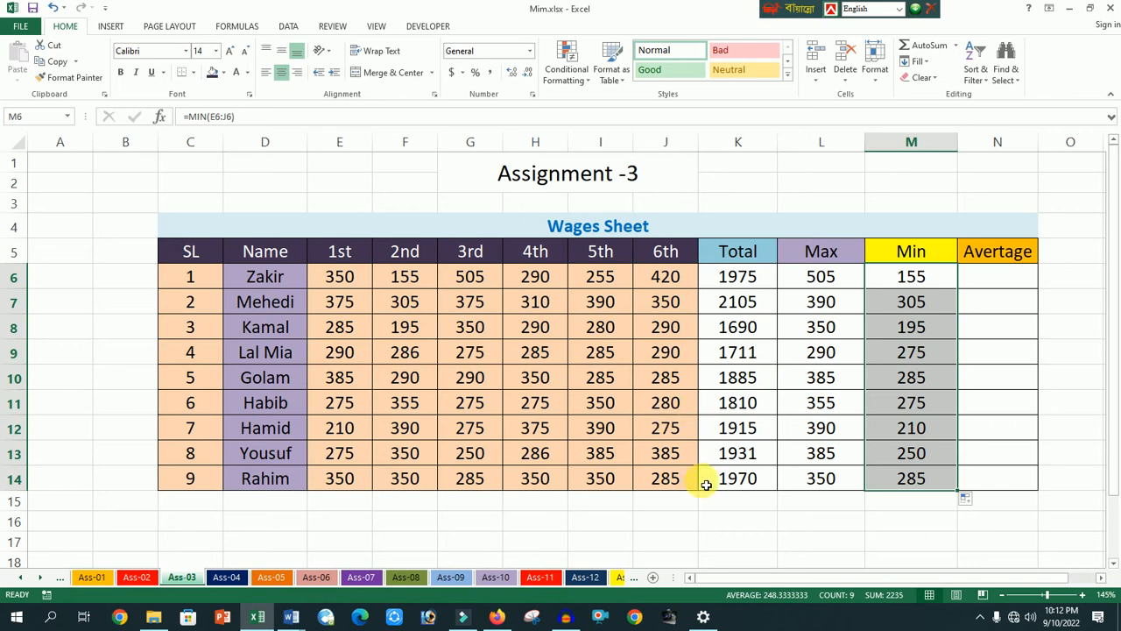
- Widen the average column and enter =AVERAGE(E6:J6) in N6 for the first worker's average wage
left_click_drag(1044, 149, 1071, 152)
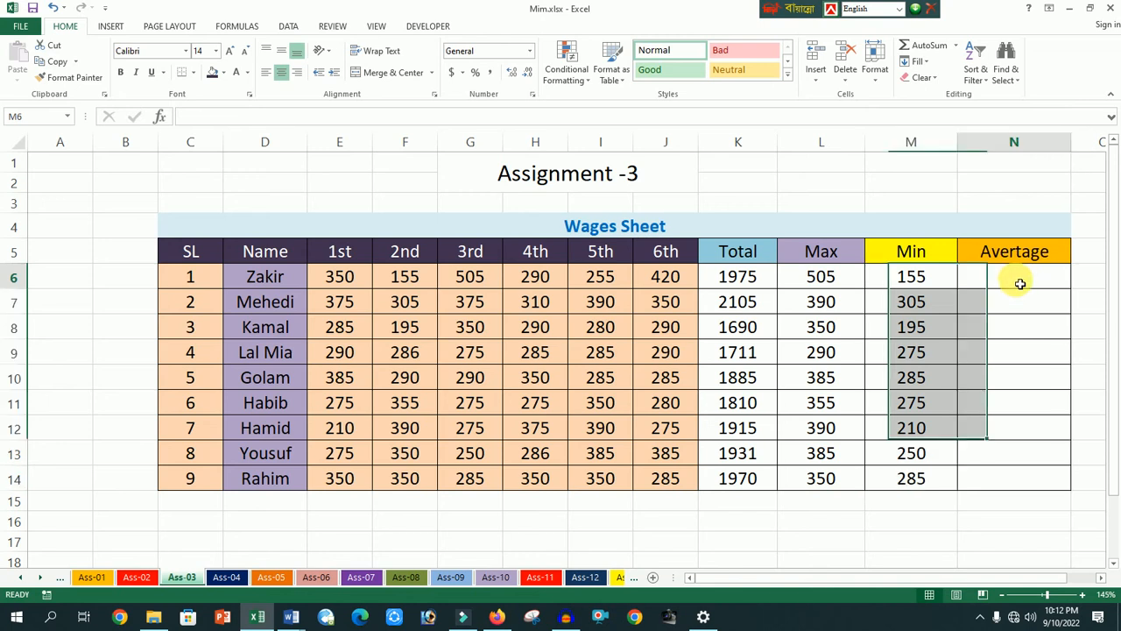
left_click(1019, 277)
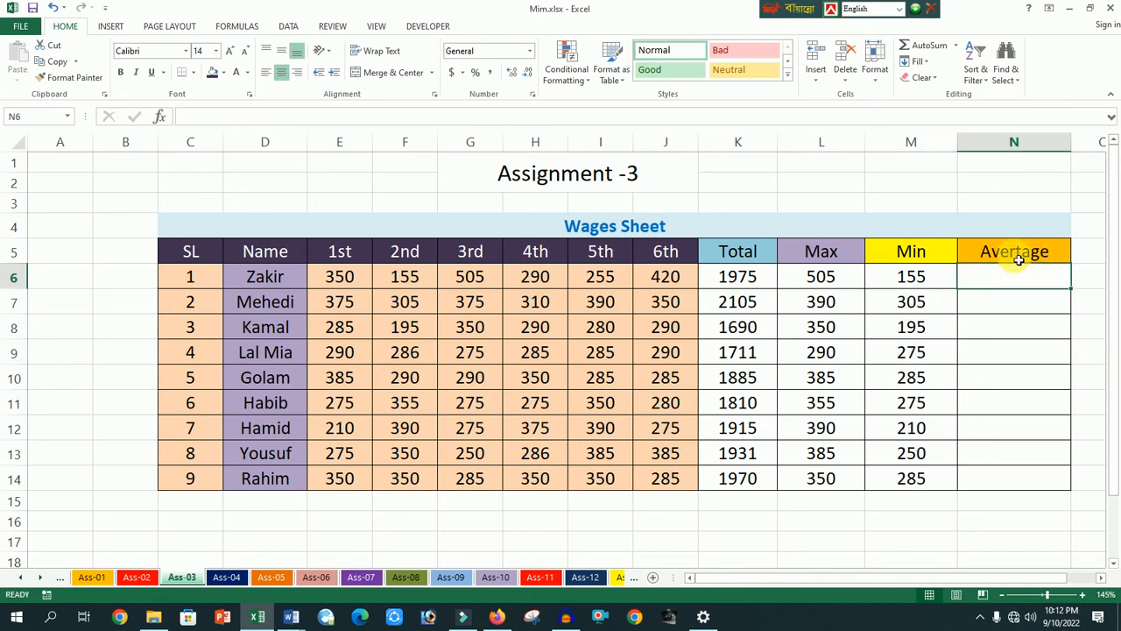
left_click(1014, 254)
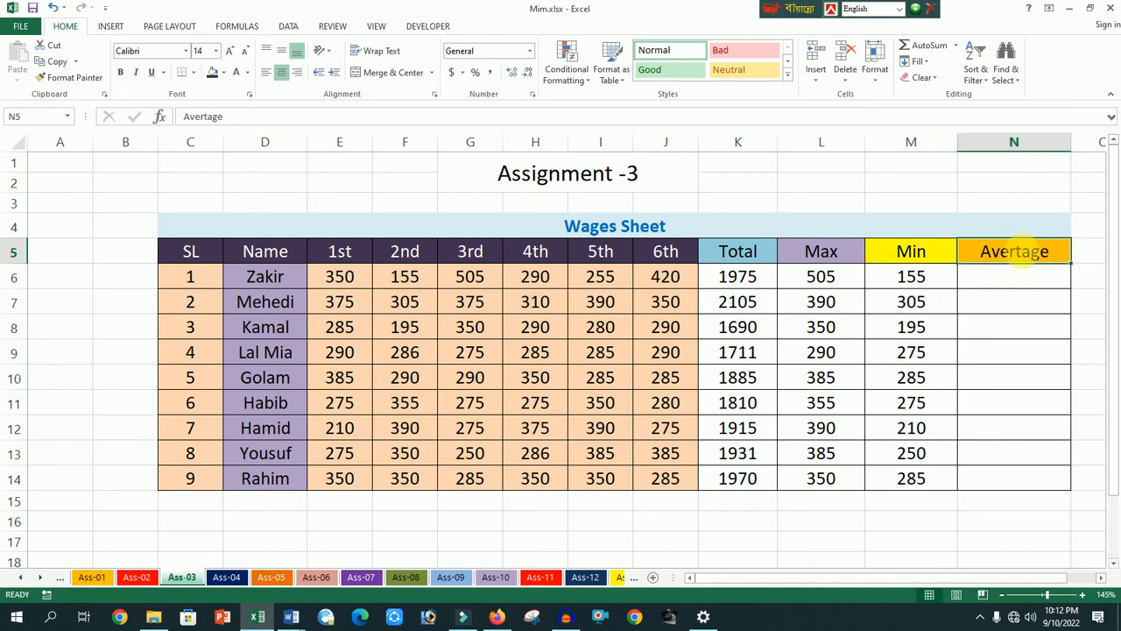
left_click(1005, 283)
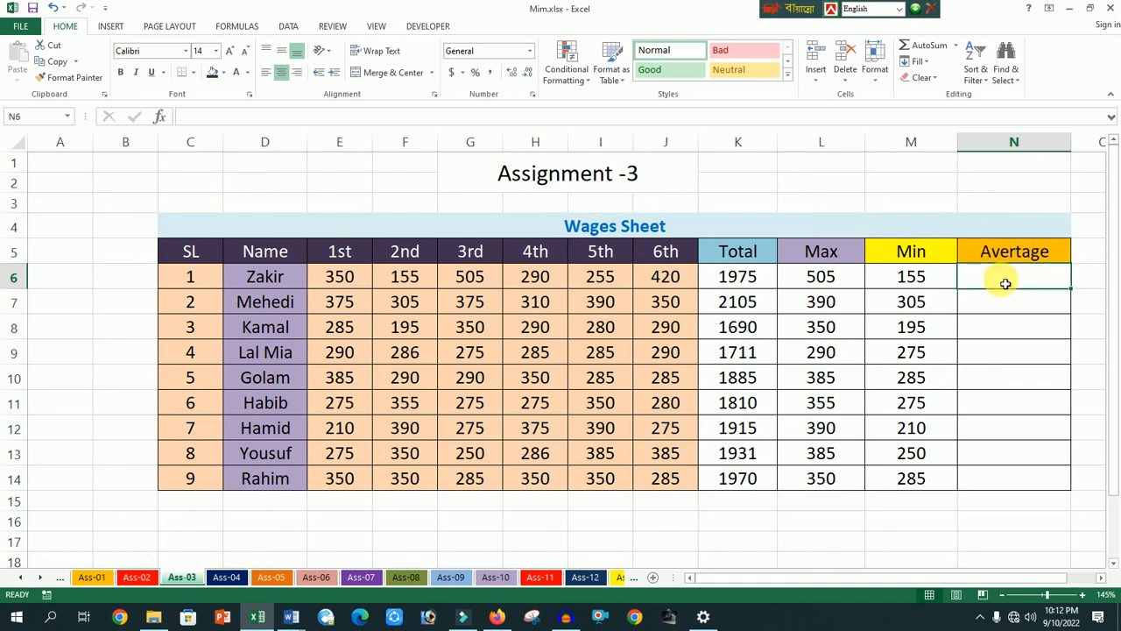
type("=")
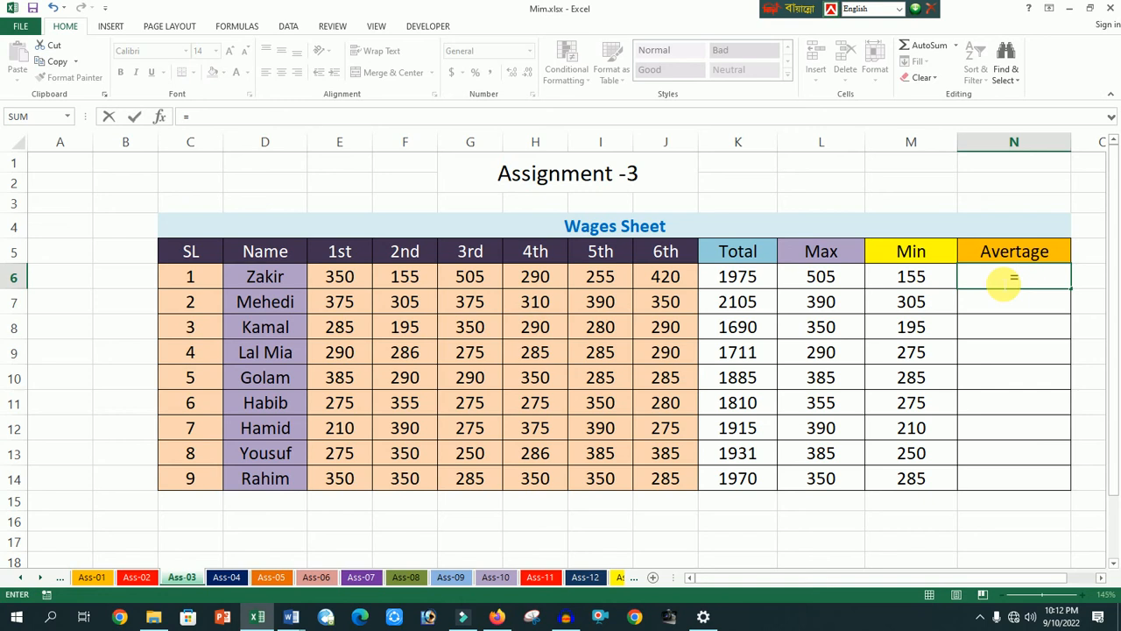
type("av")
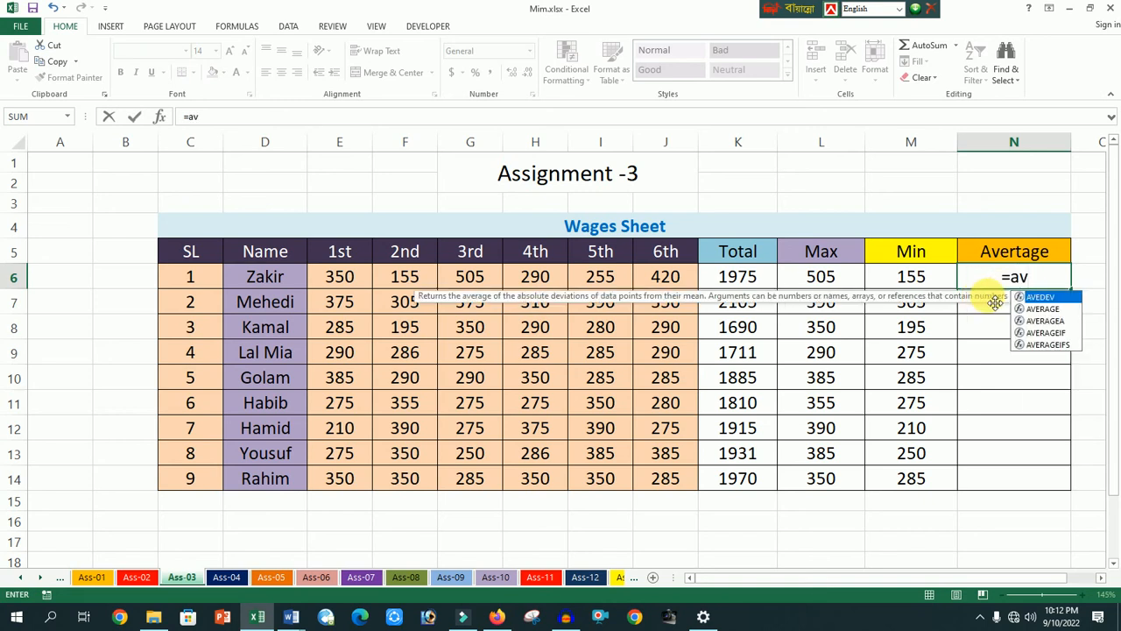
left_click(1044, 309)
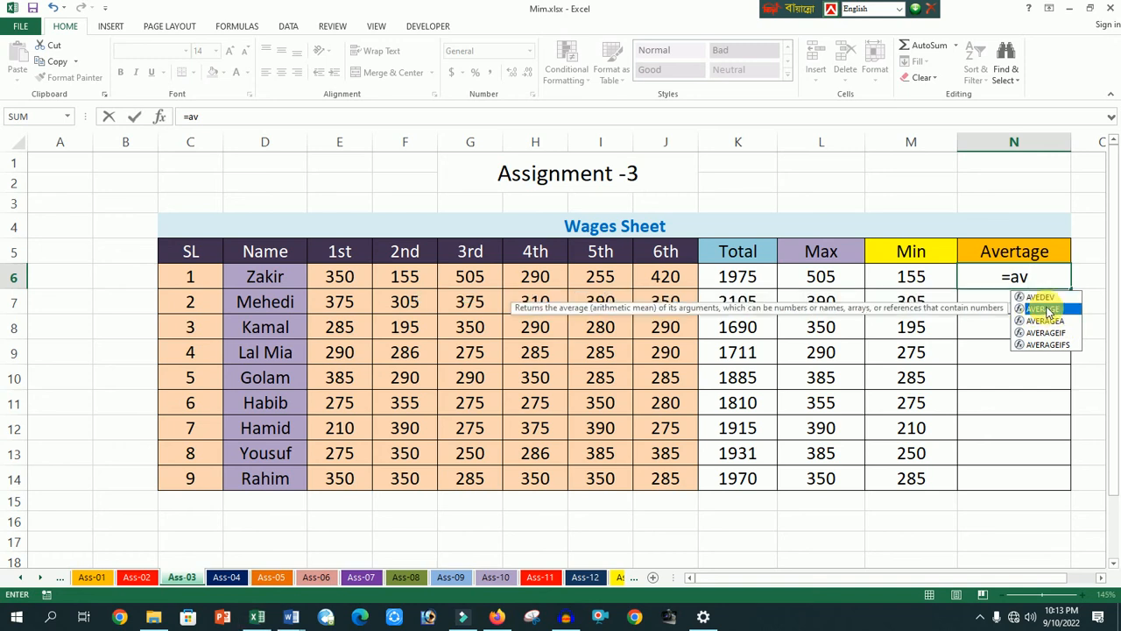
double_click(1047, 310)
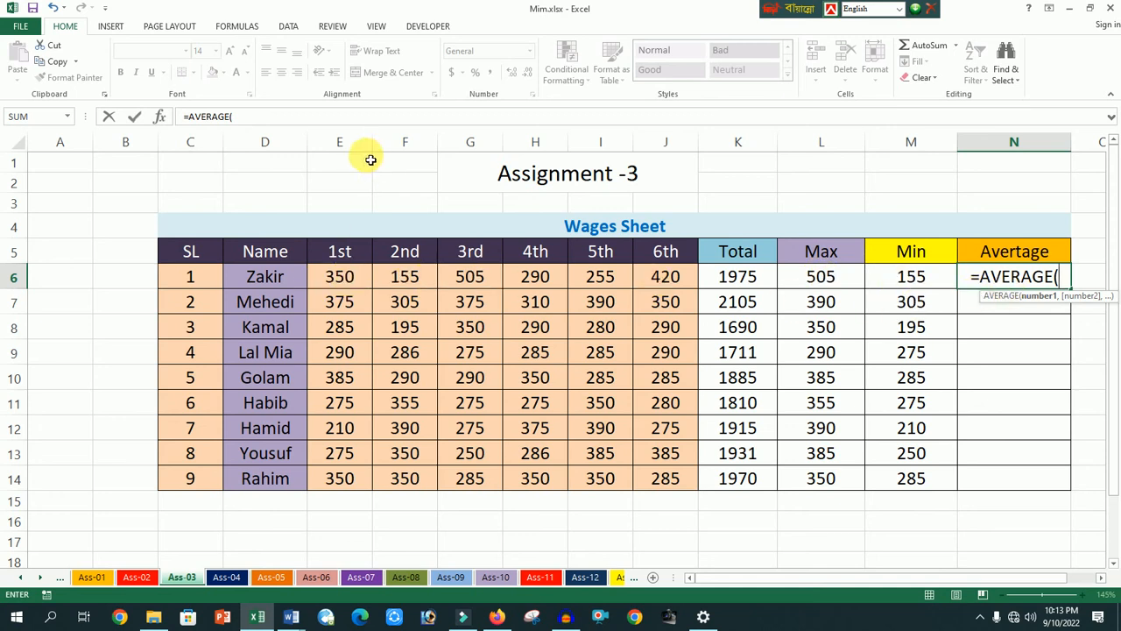
type("e6")
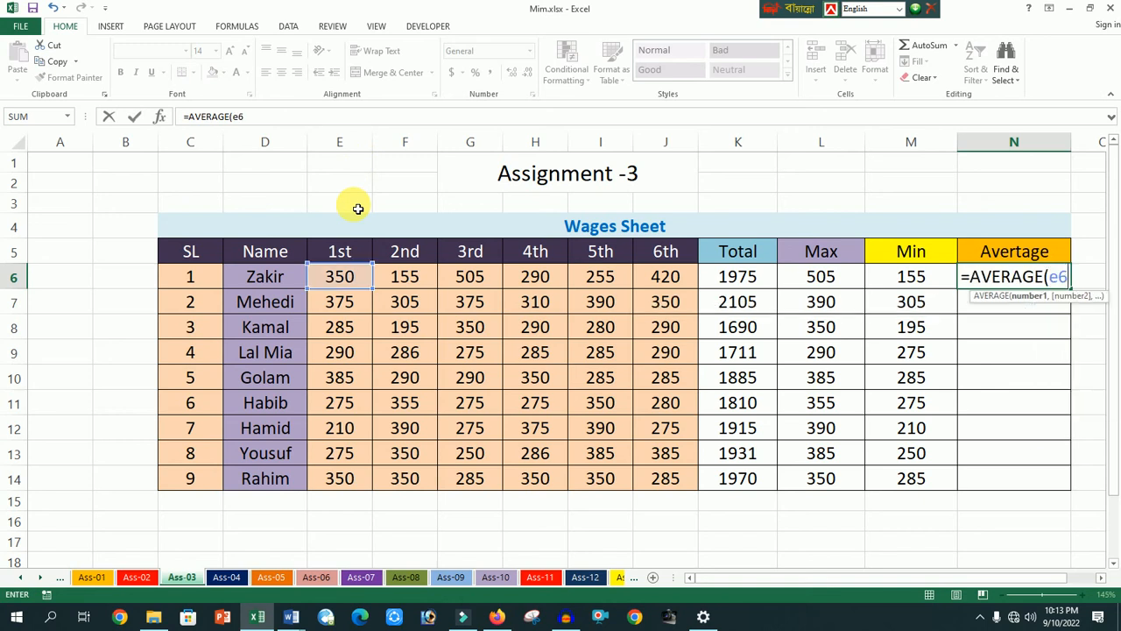
type(":")
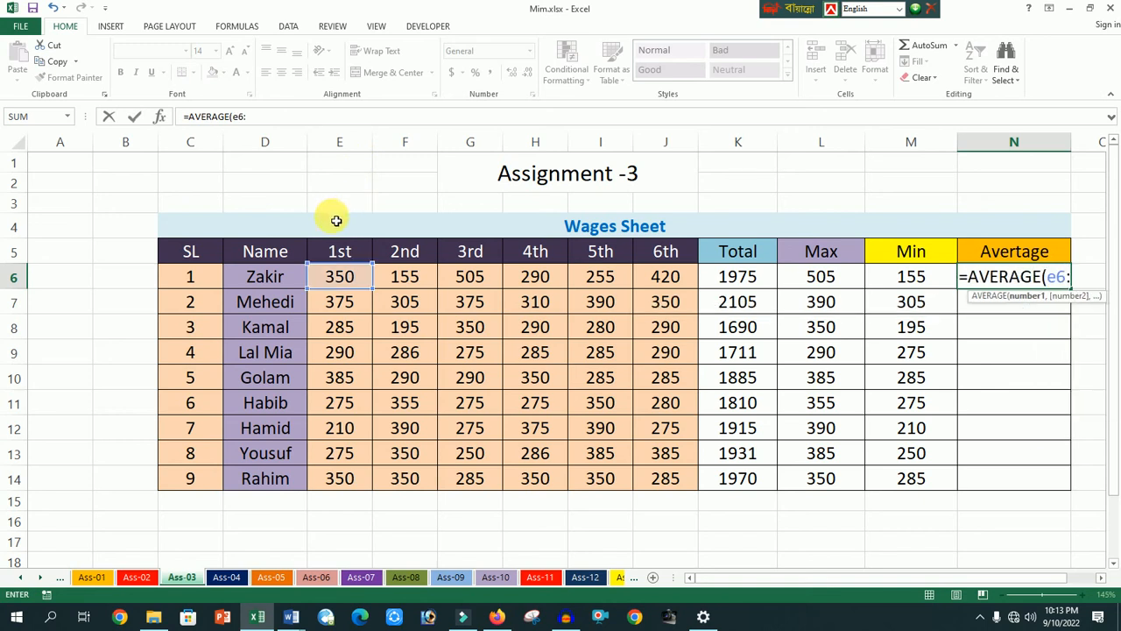
type("j6")
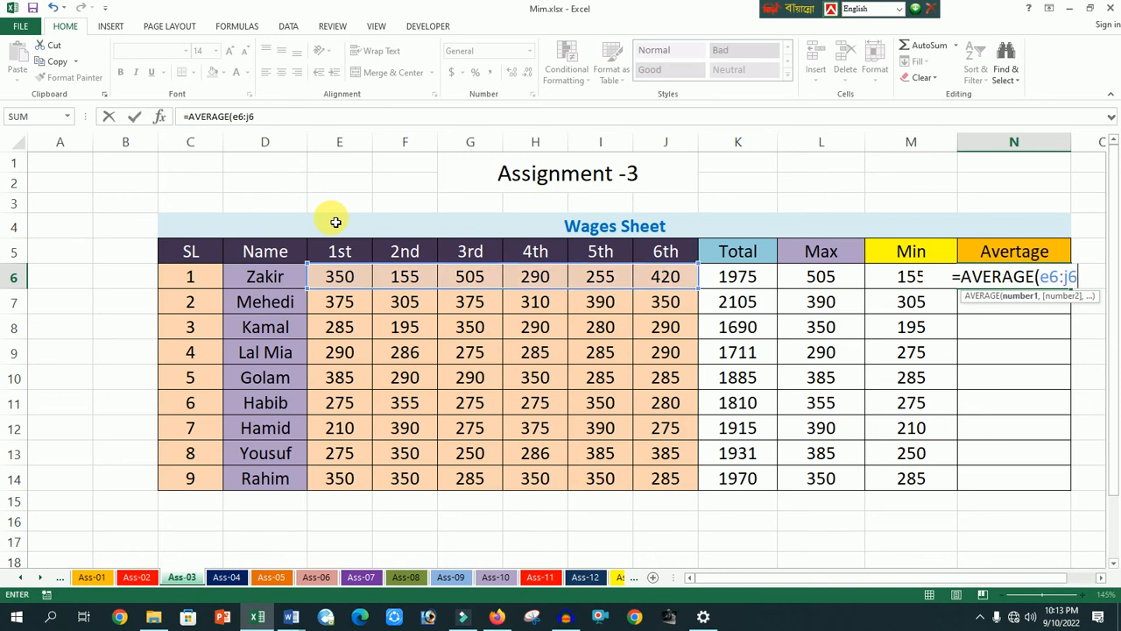
type(")")
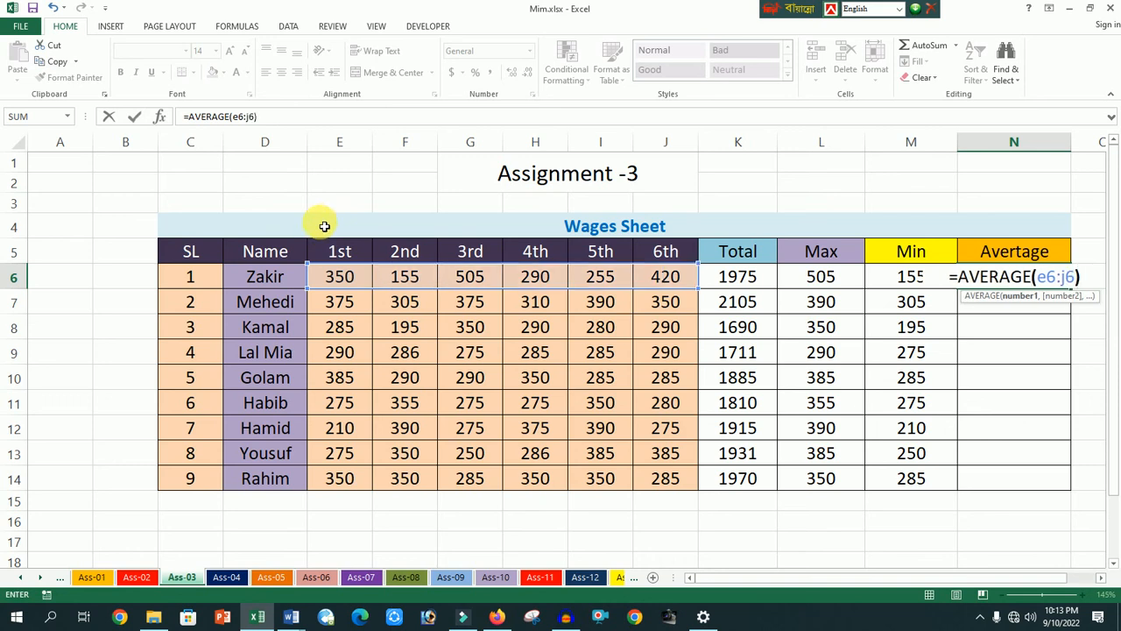
key("Return")
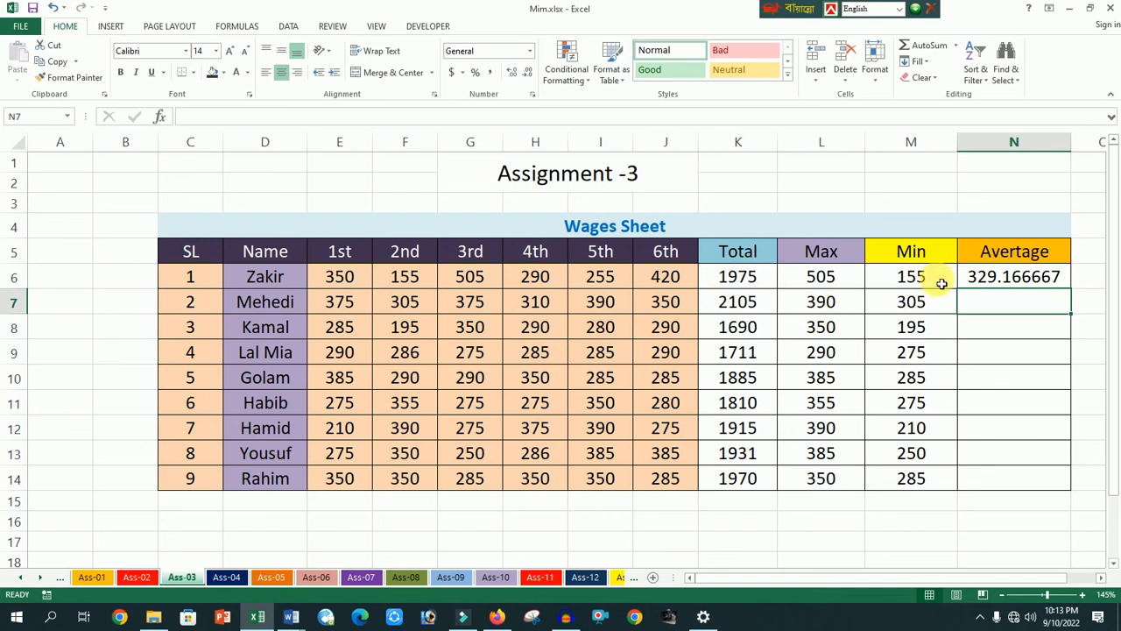
- Fill the AVERAGE formula from N6 down to N14 for the remaining workers
left_click(1030, 279)
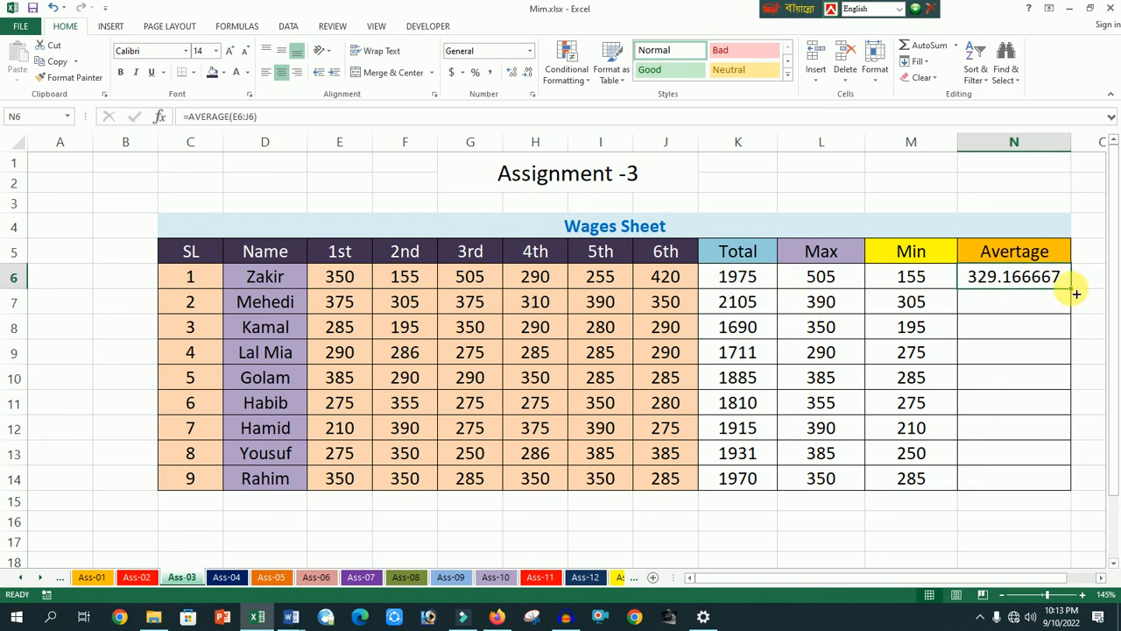
left_click_drag(1075, 295, 1059, 487)
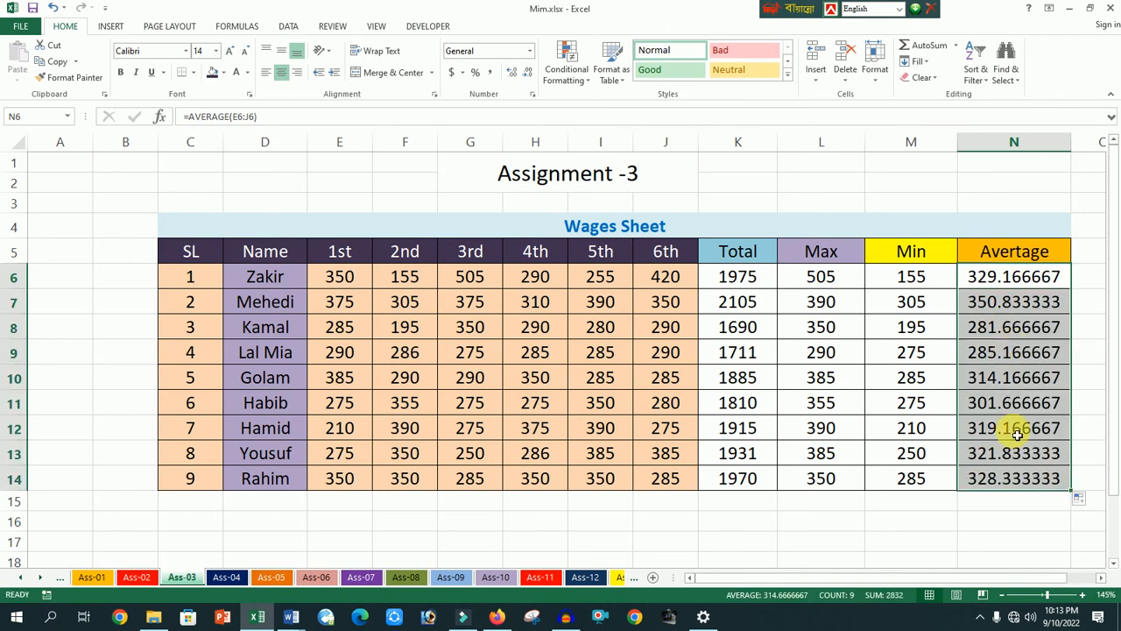
left_click(1016, 207)
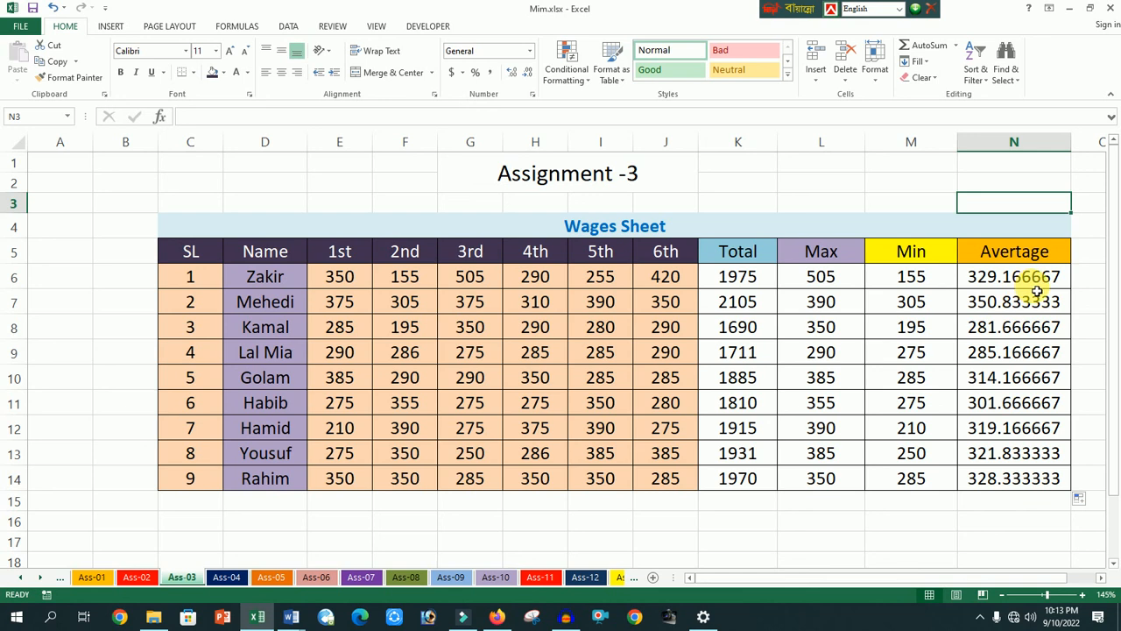
- Format the first worker's average in N6 to show two decimal places
left_click(1037, 282)
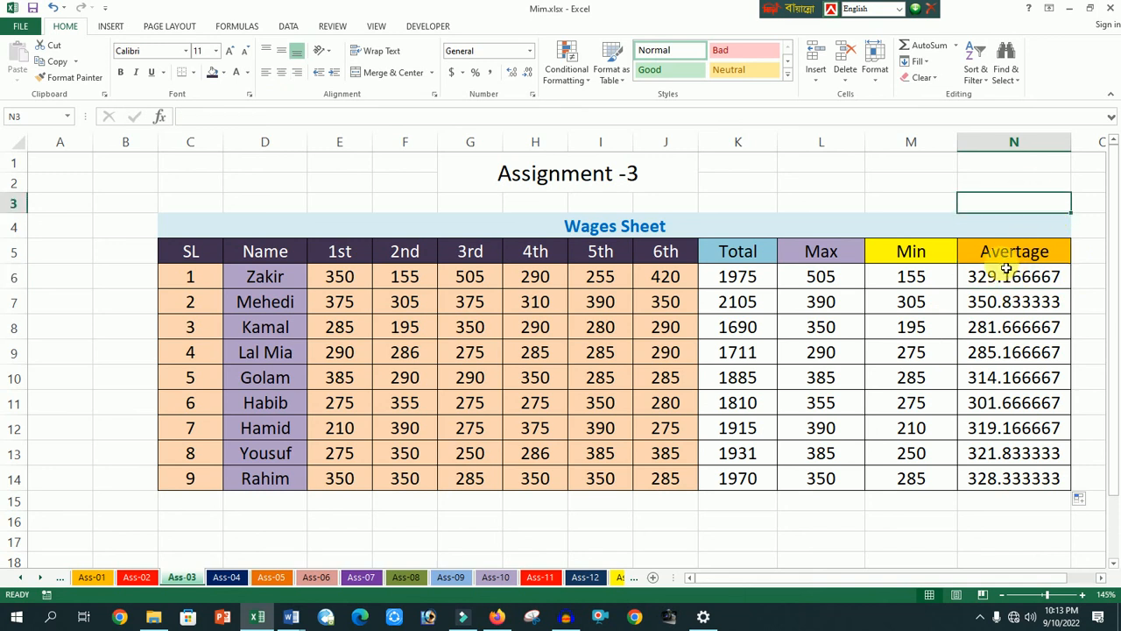
left_click(529, 79)
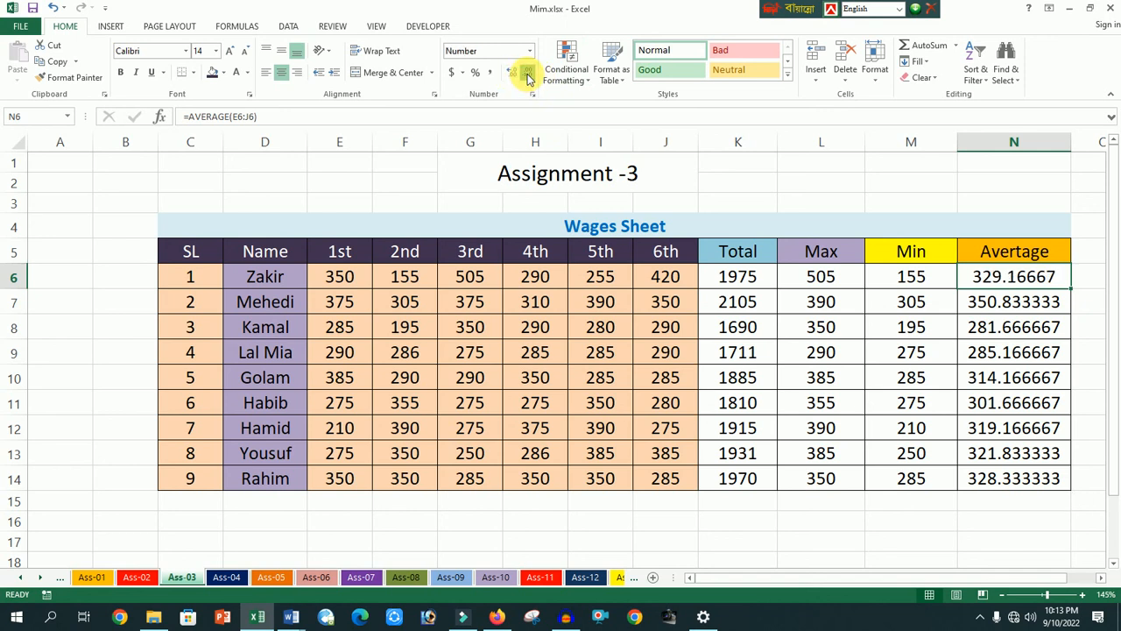
left_click(528, 77)
left_click(529, 77)
left_click(529, 77)
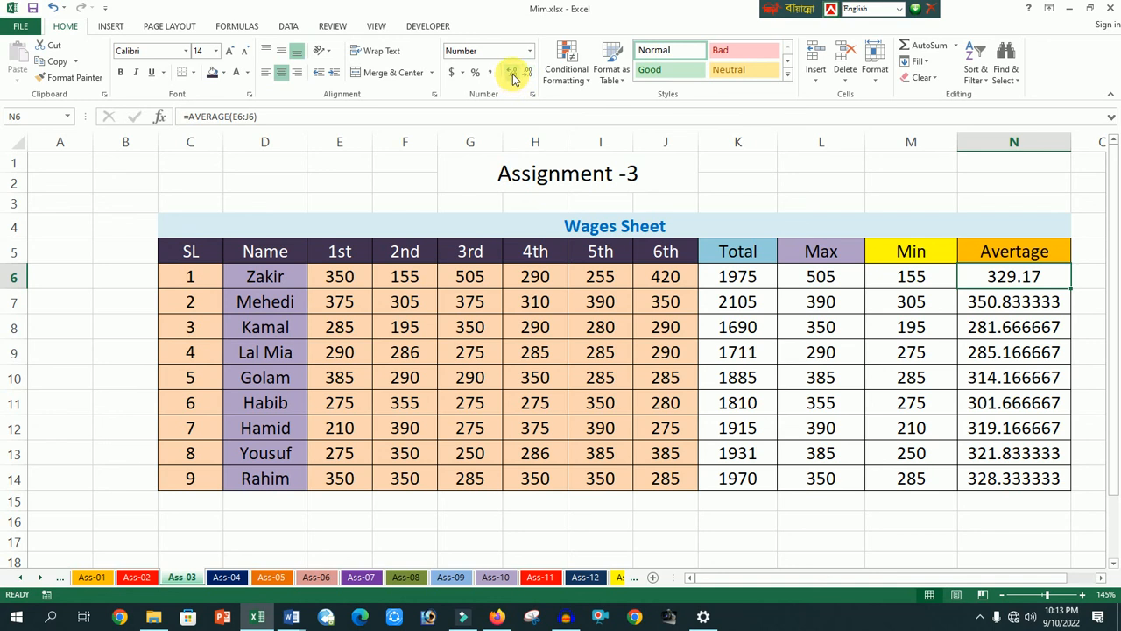
left_click(514, 77)
left_click(513, 77)
left_click(514, 77)
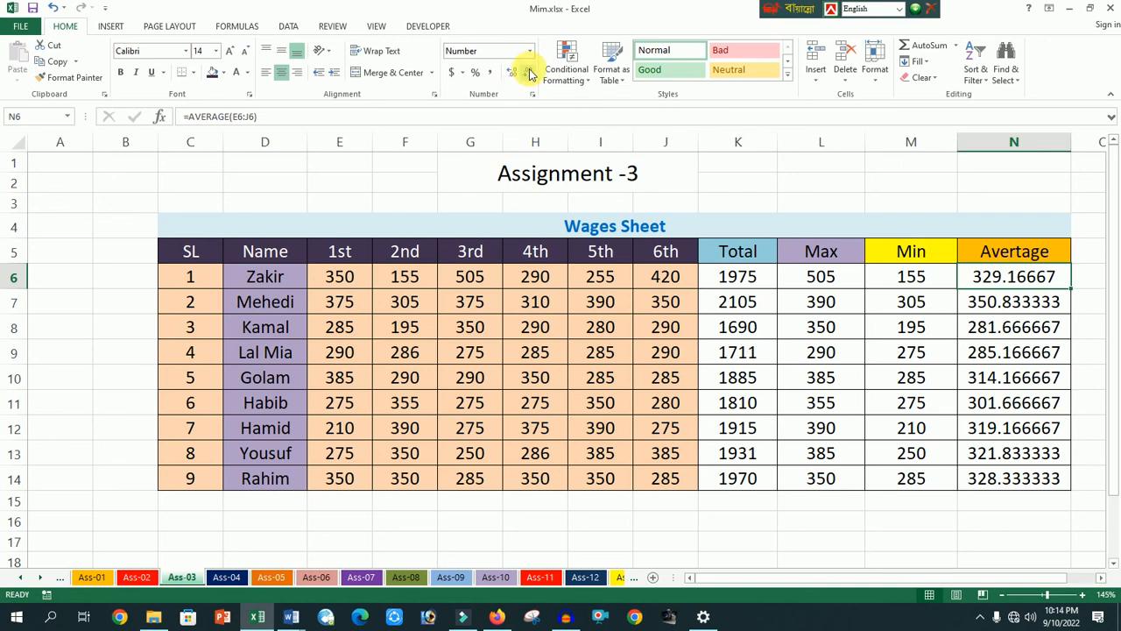
left_click(528, 75)
left_click(529, 75)
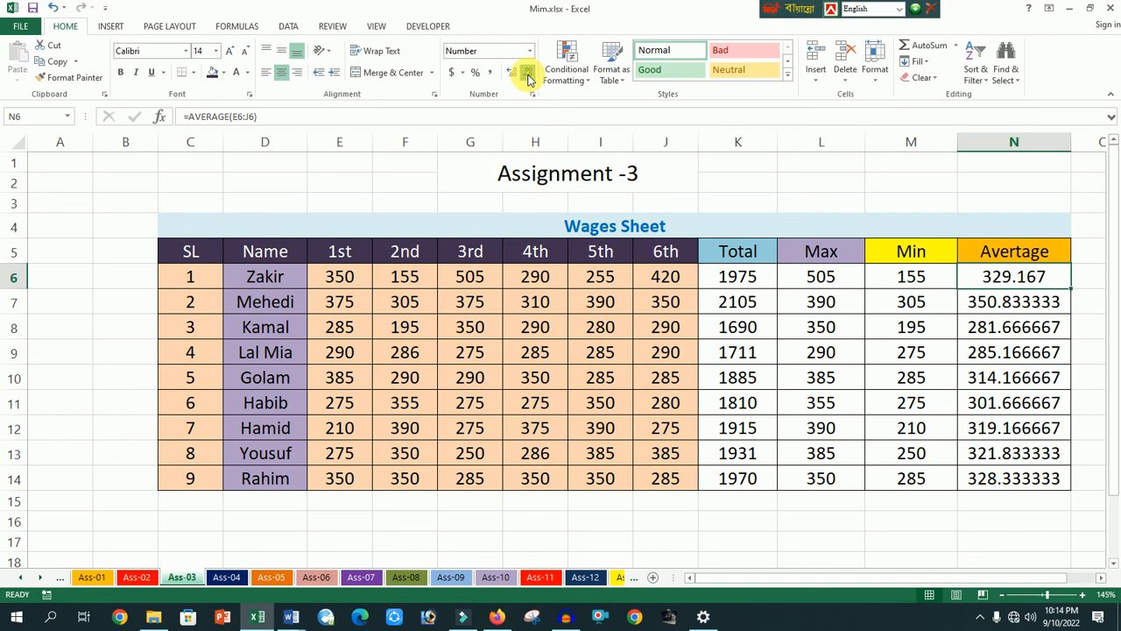
left_click(528, 75)
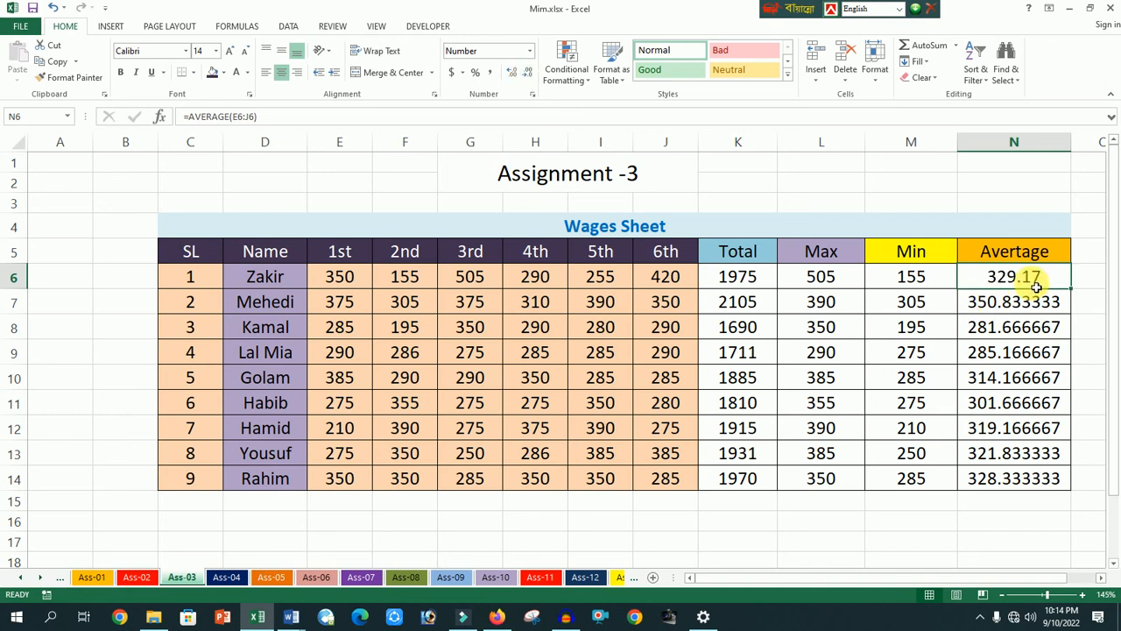
- Copy N6 with its two-decimal format down to N14 for all the other averages
left_click(1060, 226)
left_click(1061, 283)
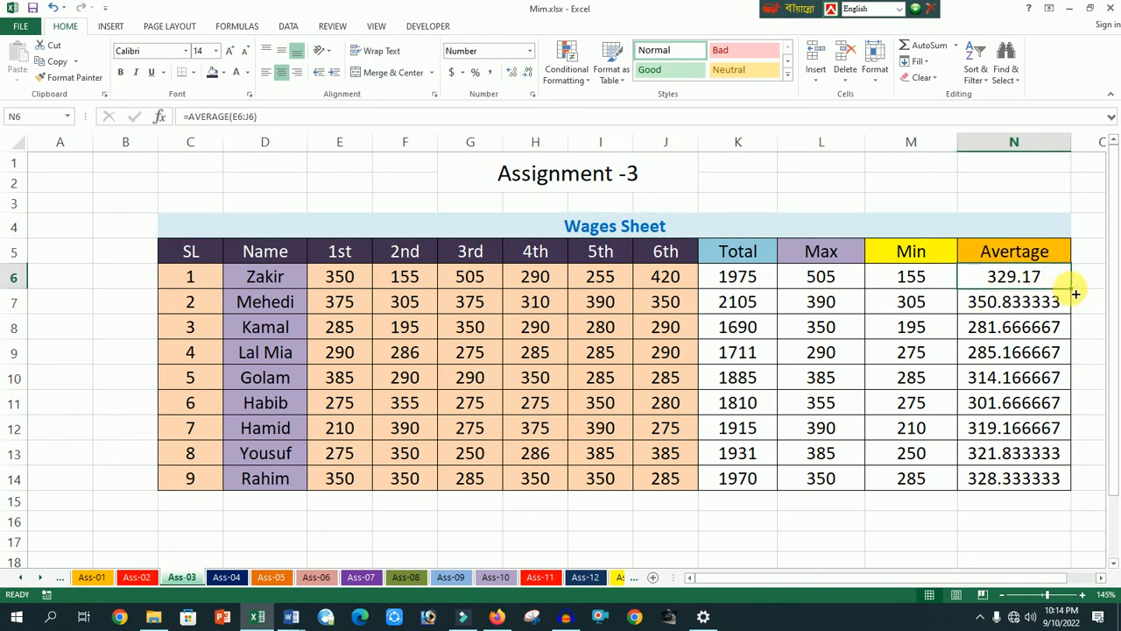
left_click_drag(1076, 295, 1056, 488)
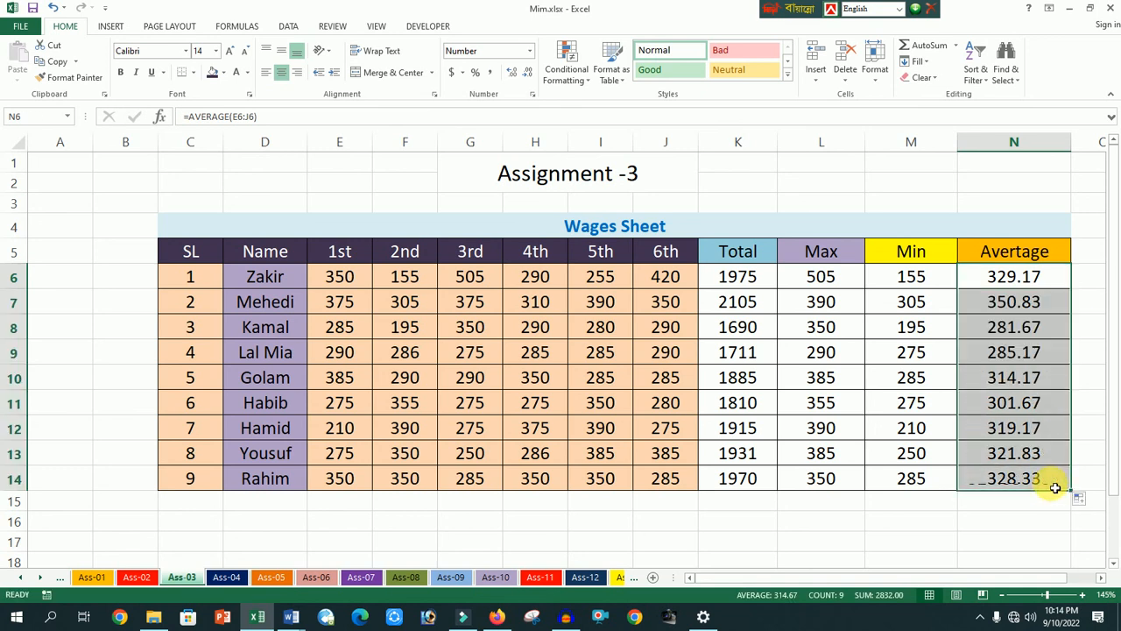